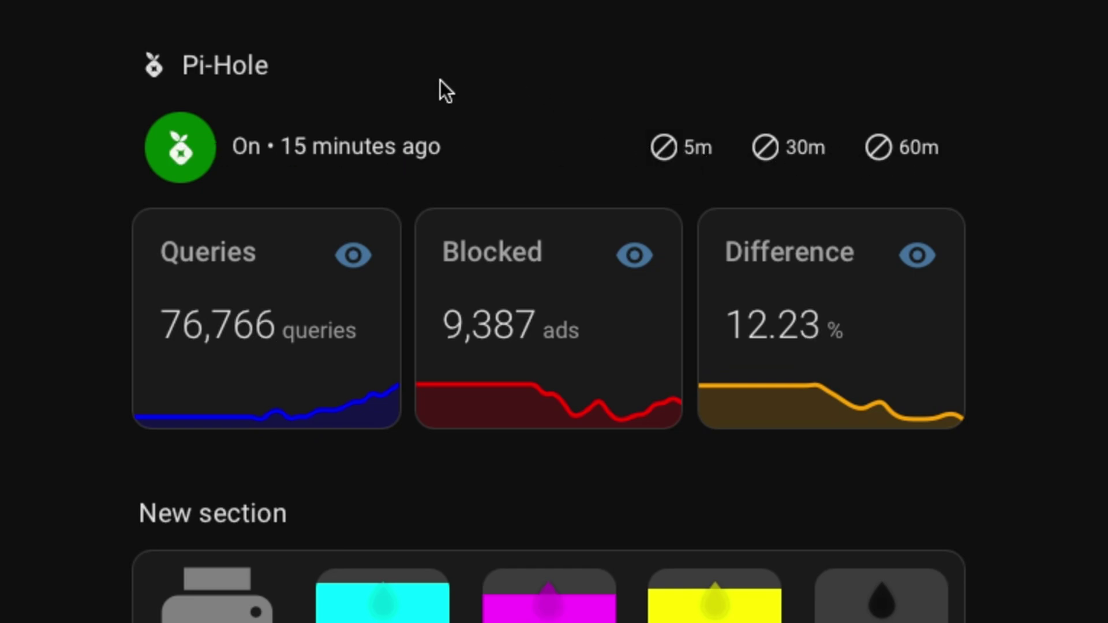
Turn Pi-hole blocking off from its Pi-Hole card, then bring up the Pi-hole admin dashboard
click(167, 155)
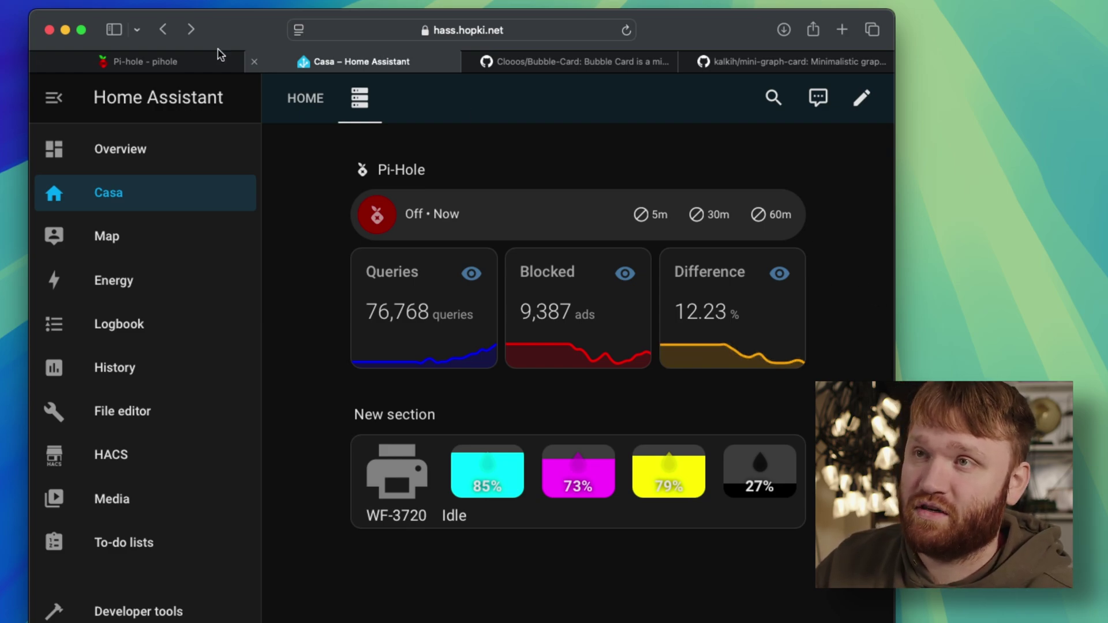
click(174, 62)
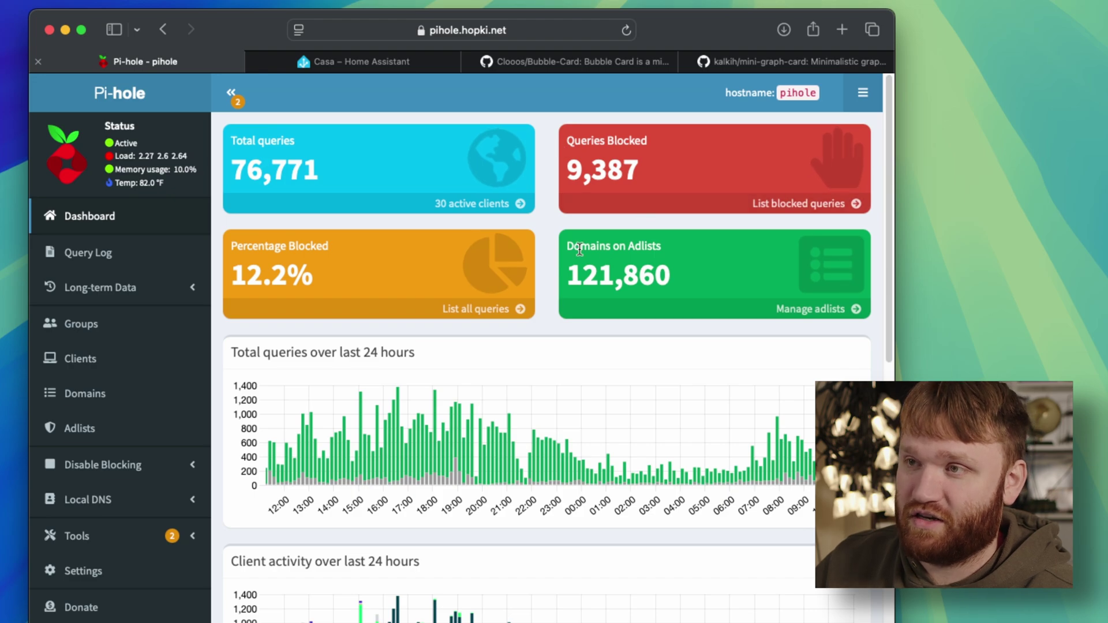
Start a new Pi-hole integration from Devices & services, searching 'pi', and select the Location field text
click(365, 61)
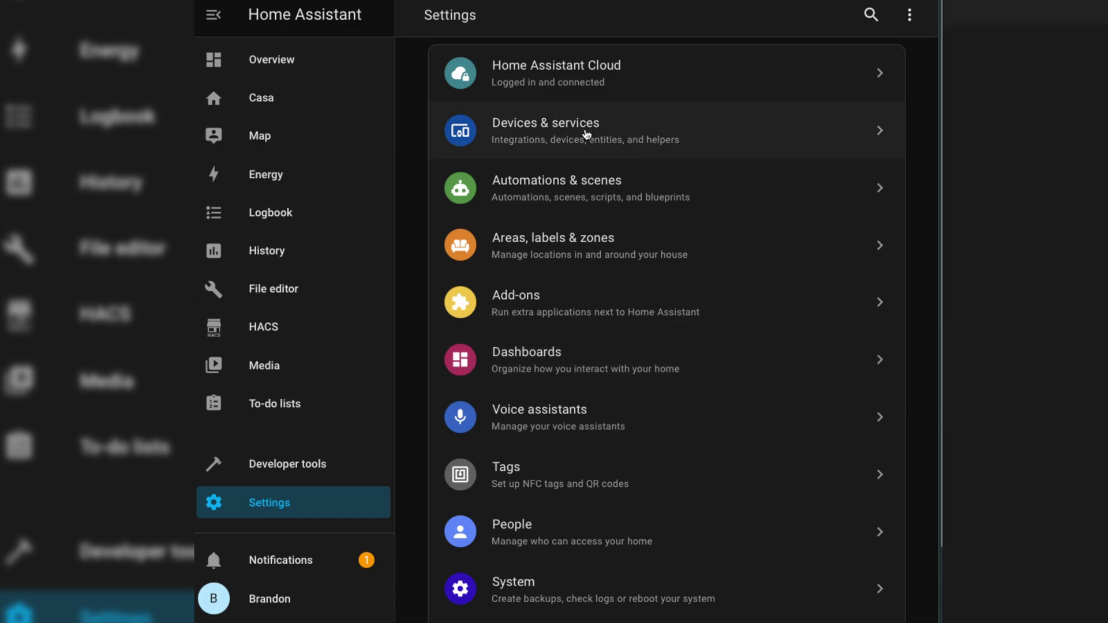
click(586, 134)
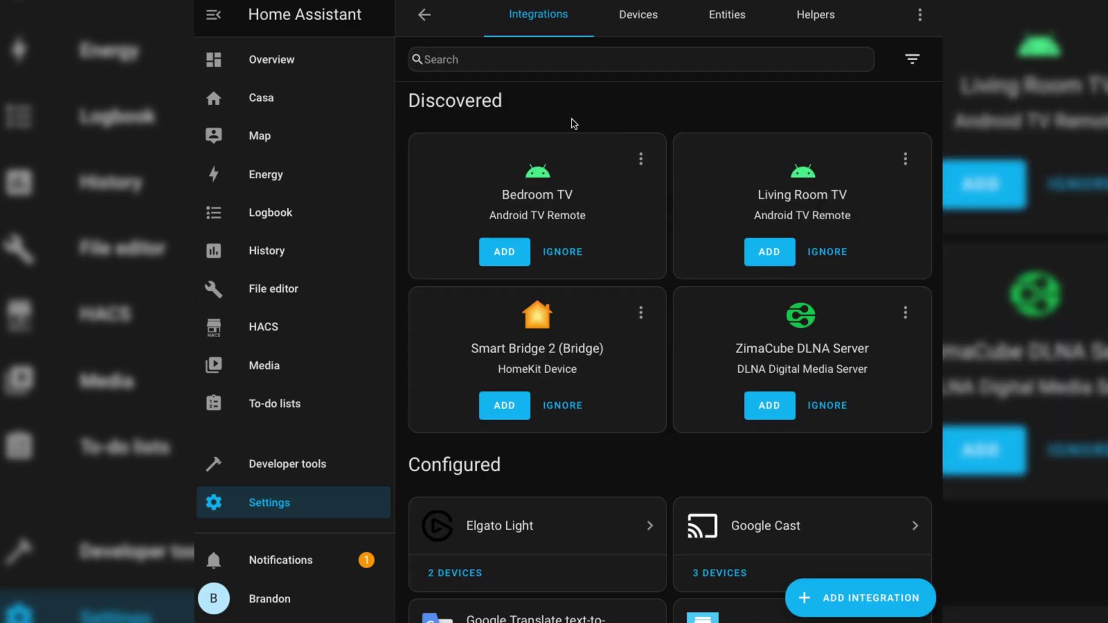
click(854, 600)
text(pi)
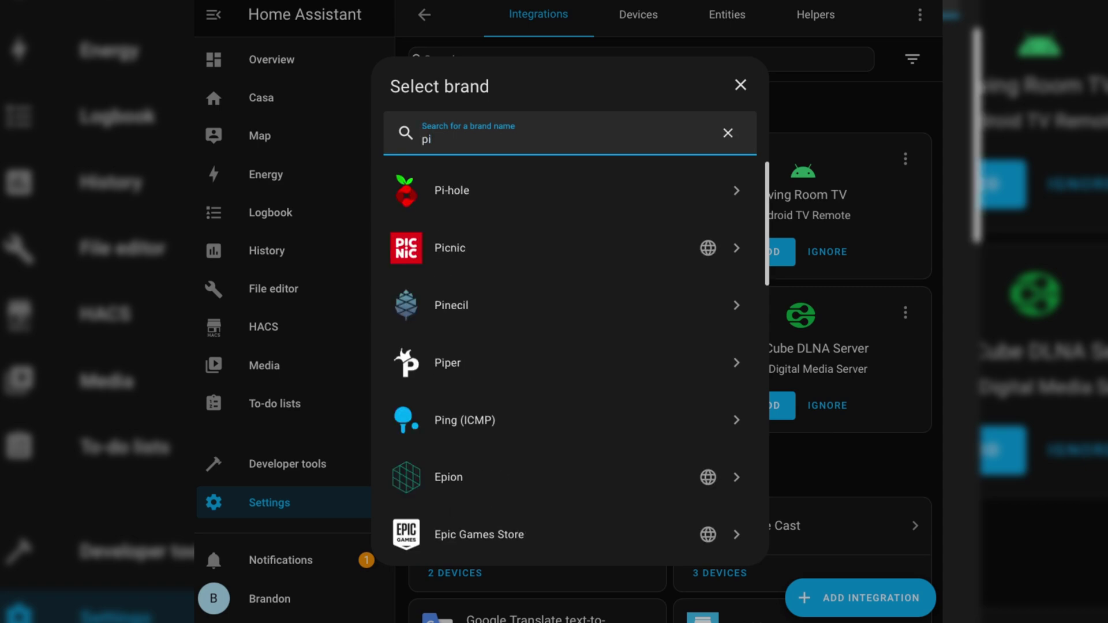
click(622, 182)
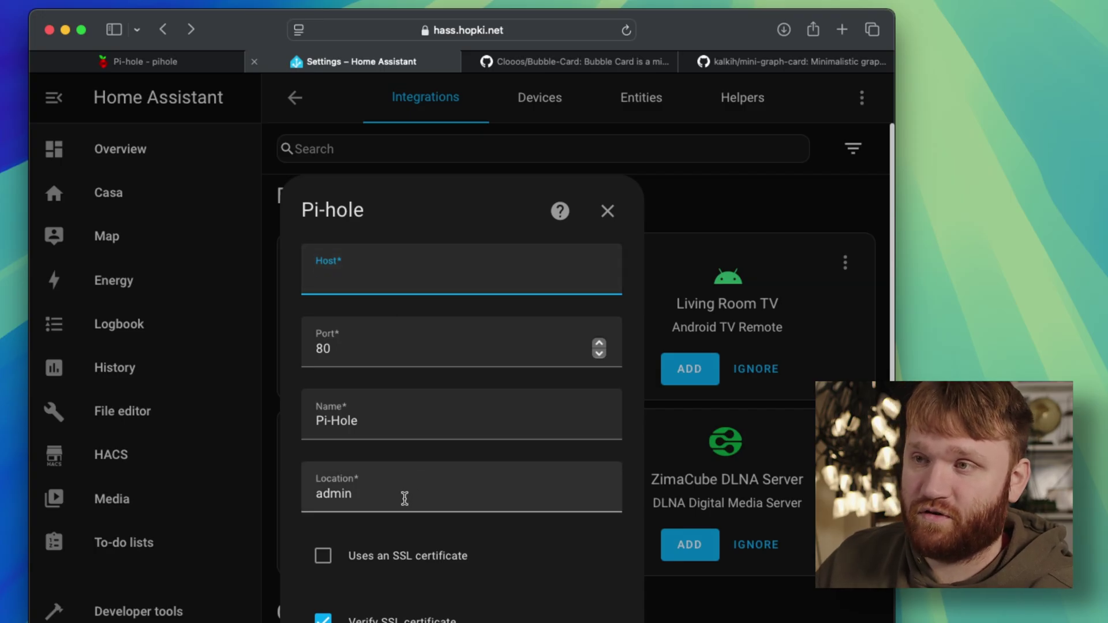
drag(402, 497, 322, 494)
In the Pi-hole tab, inspect the admin/ part of the page address without changing it
click(189, 64)
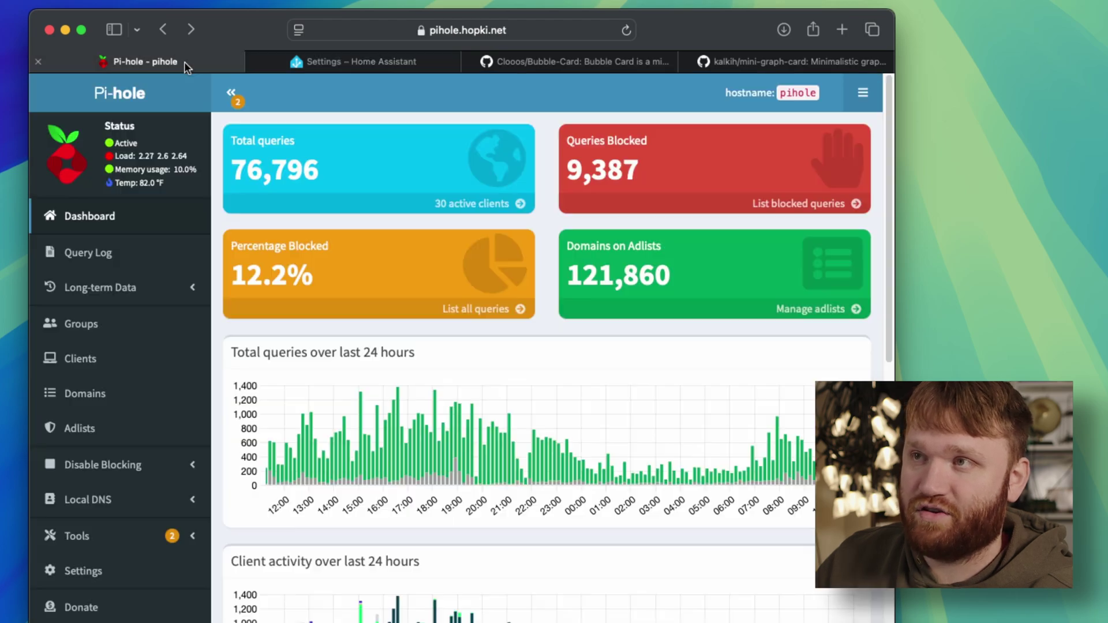
click(449, 29)
click(439, 28)
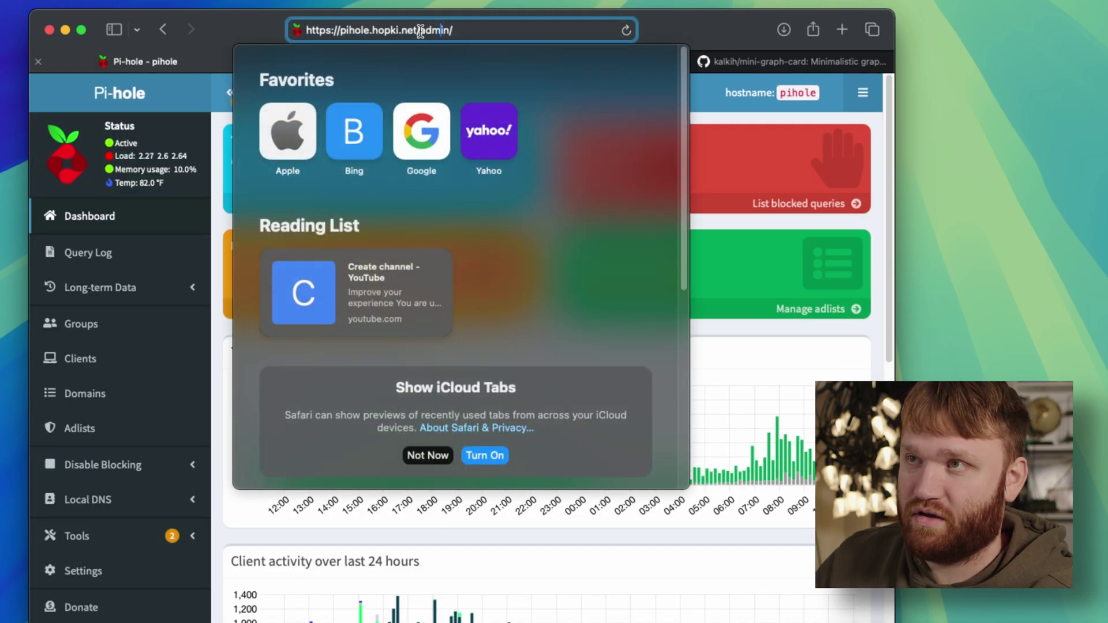
drag(420, 30, 478, 29)
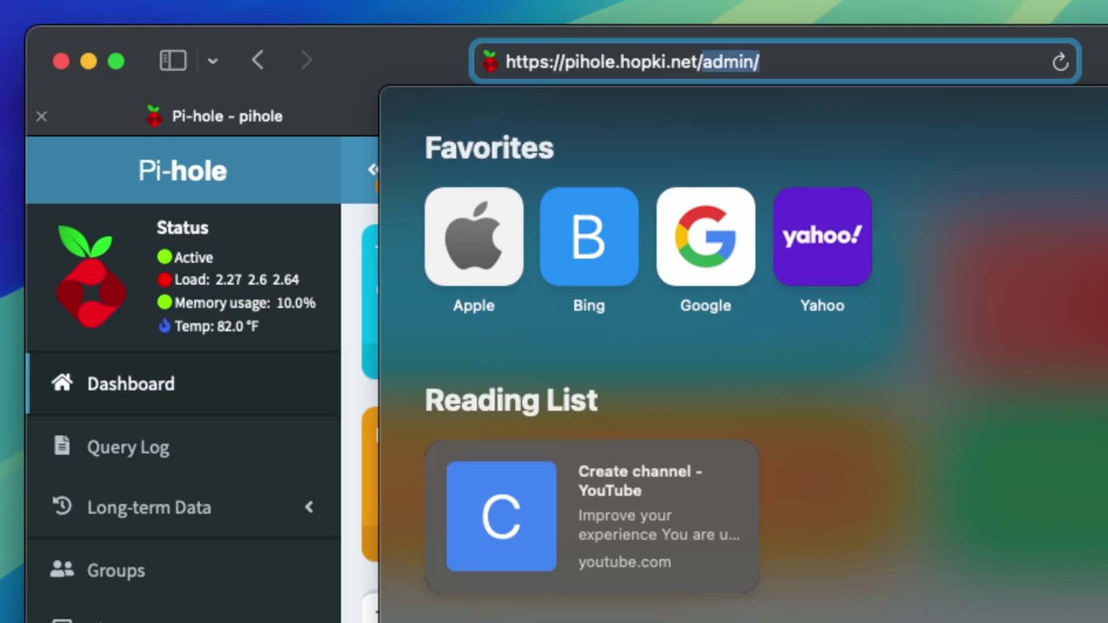
key(Escape)
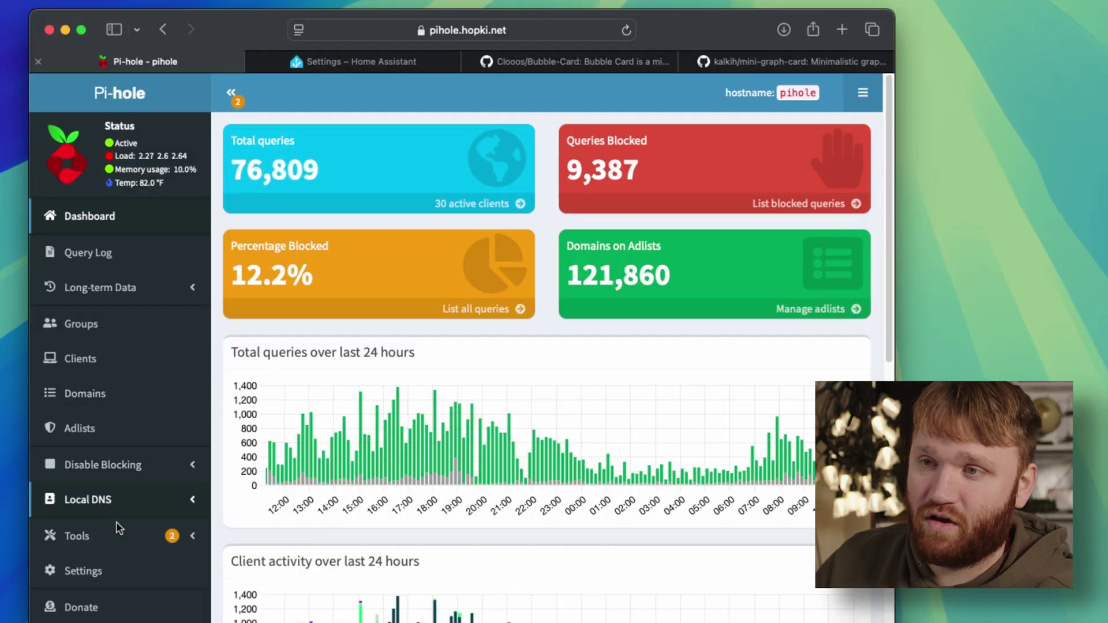
Open Pi-hole's API settings, decline revealing the API token, and return to Home Assistant
click(105, 582)
click(492, 146)
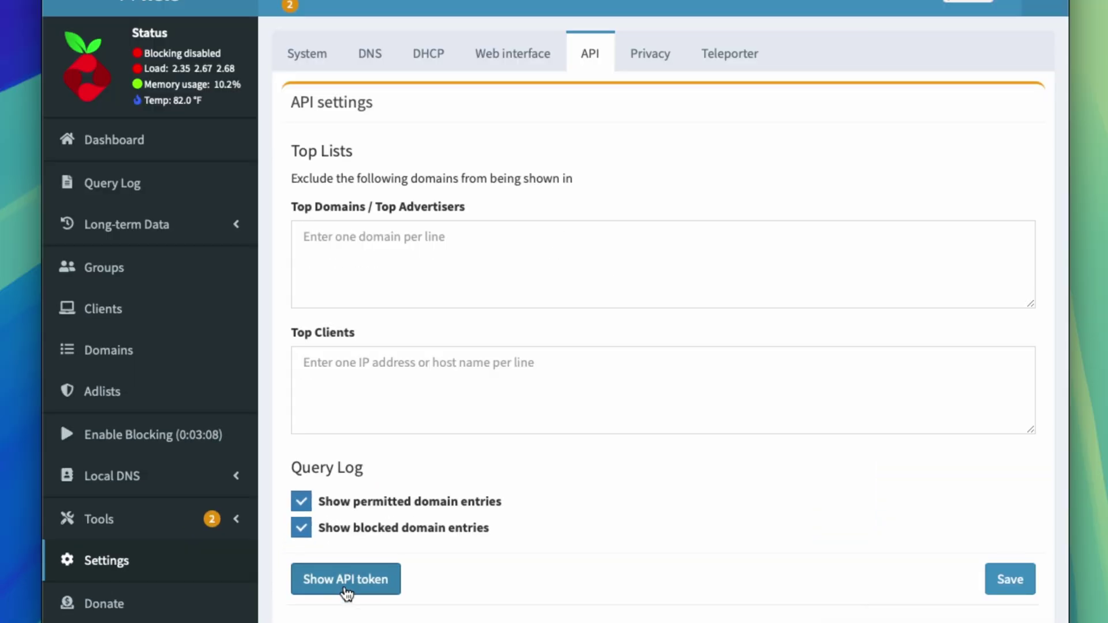
click(285, 591)
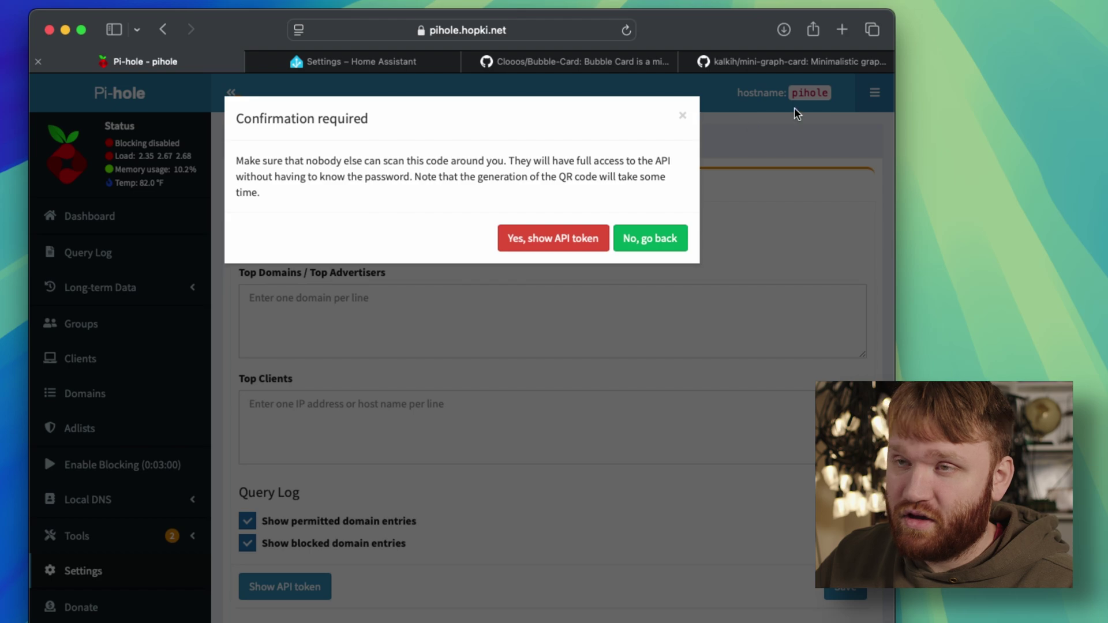
click(681, 121)
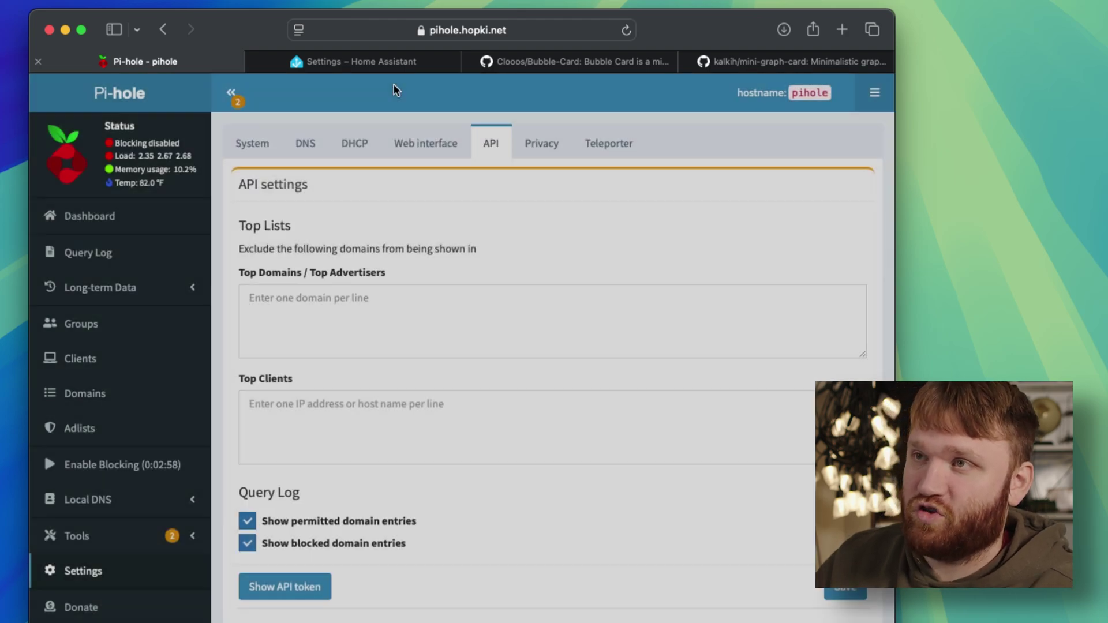
click(382, 62)
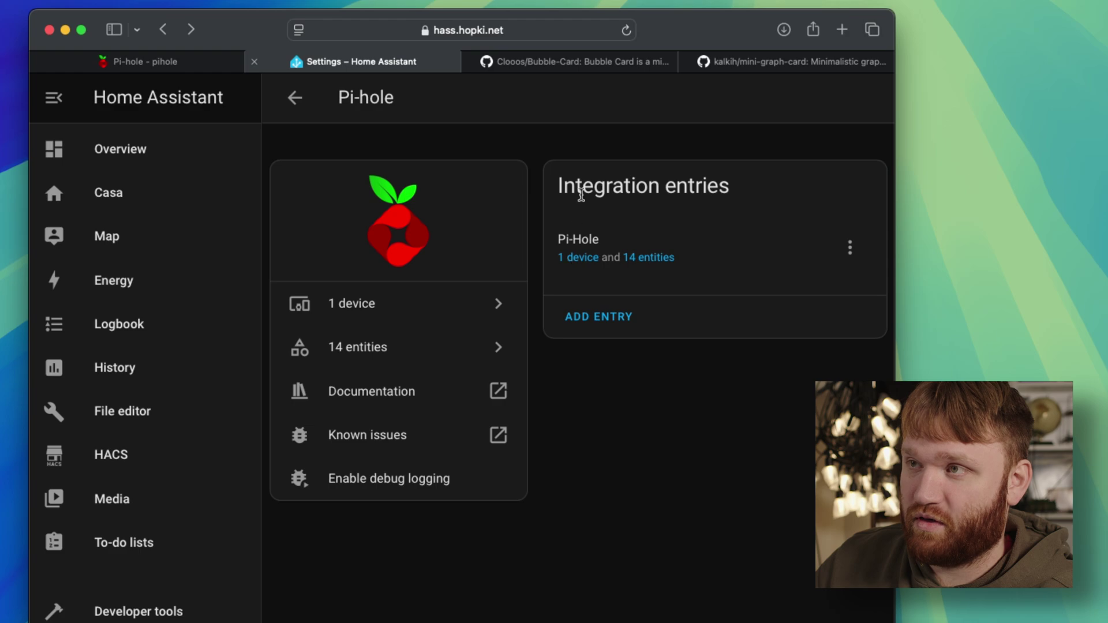
Browse the 14 Pi-hole entities, check the DNS queries today sensor details, then return to Casa
click(652, 259)
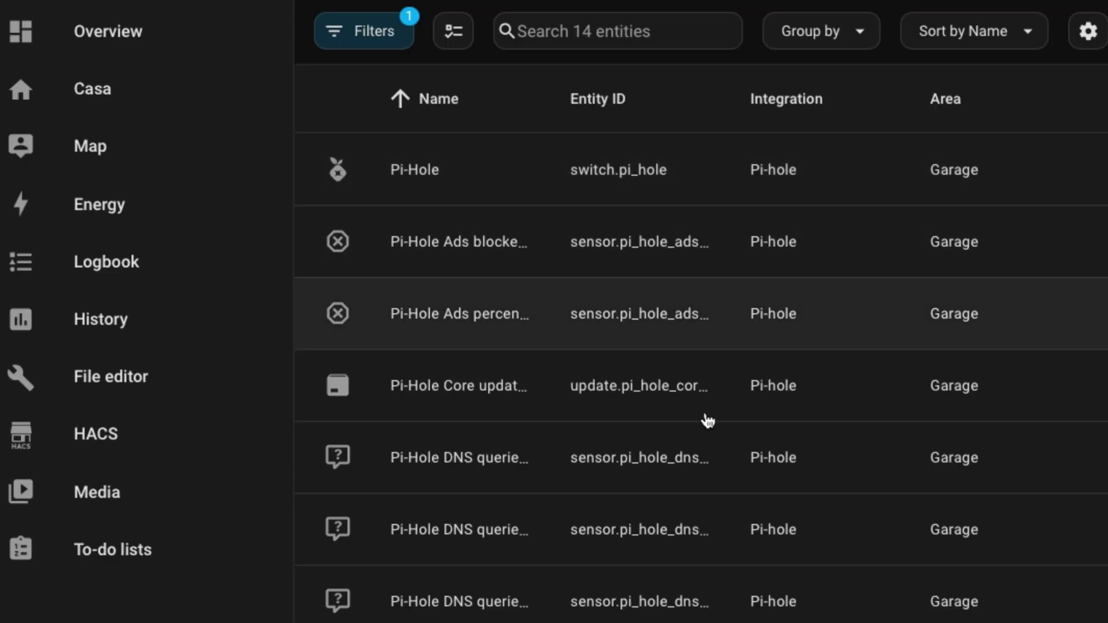
scroll(569, 473, down, 5)
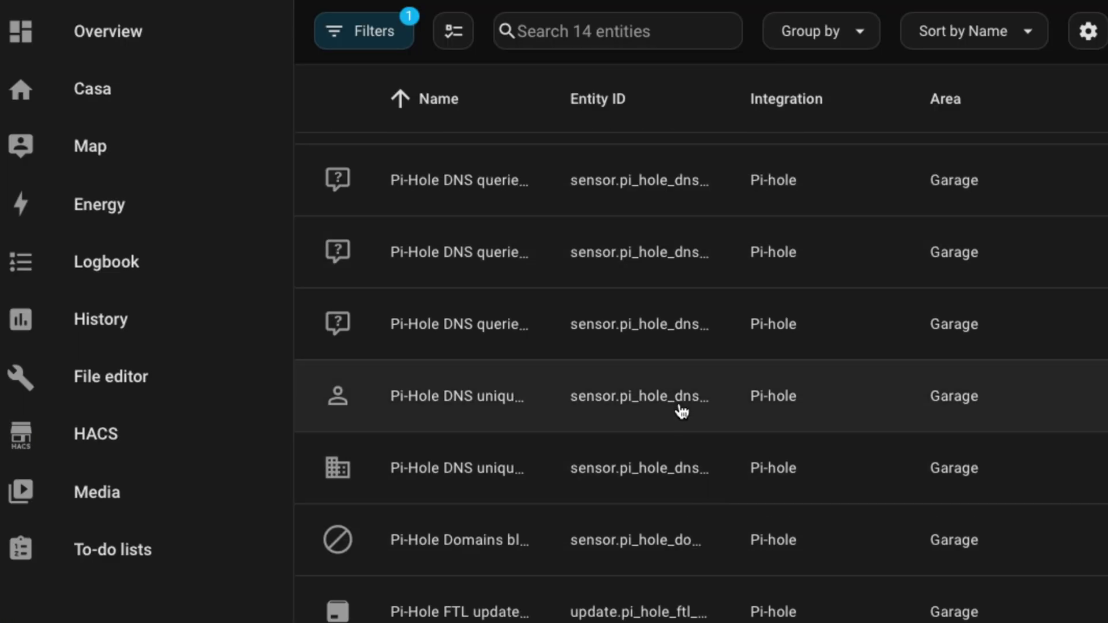
scroll(680, 404, up, 5)
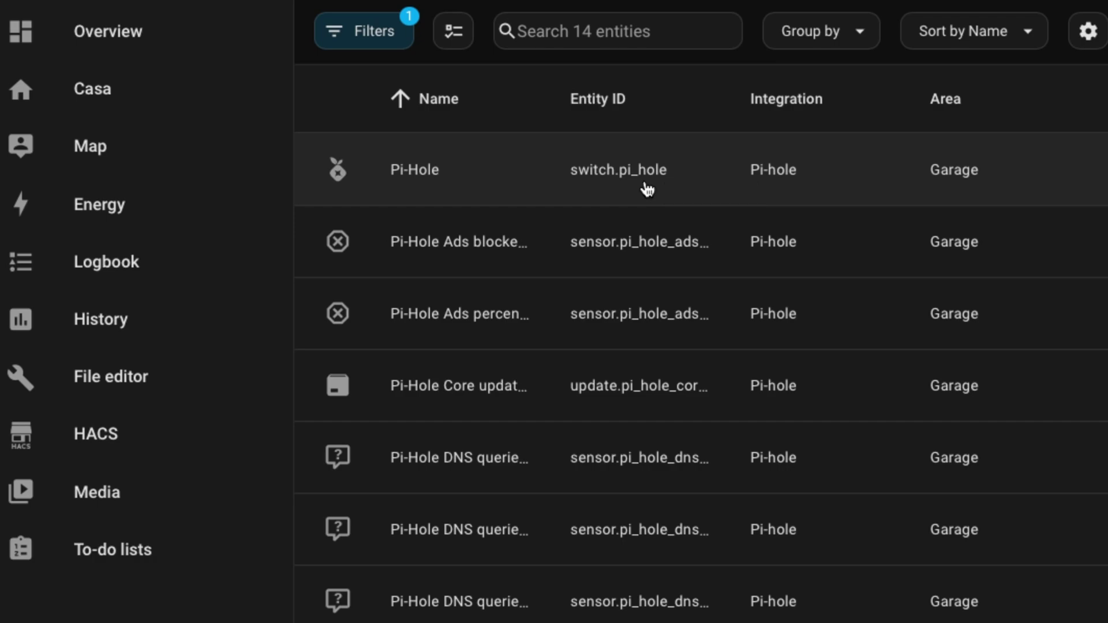
scroll(719, 309, down, 2)
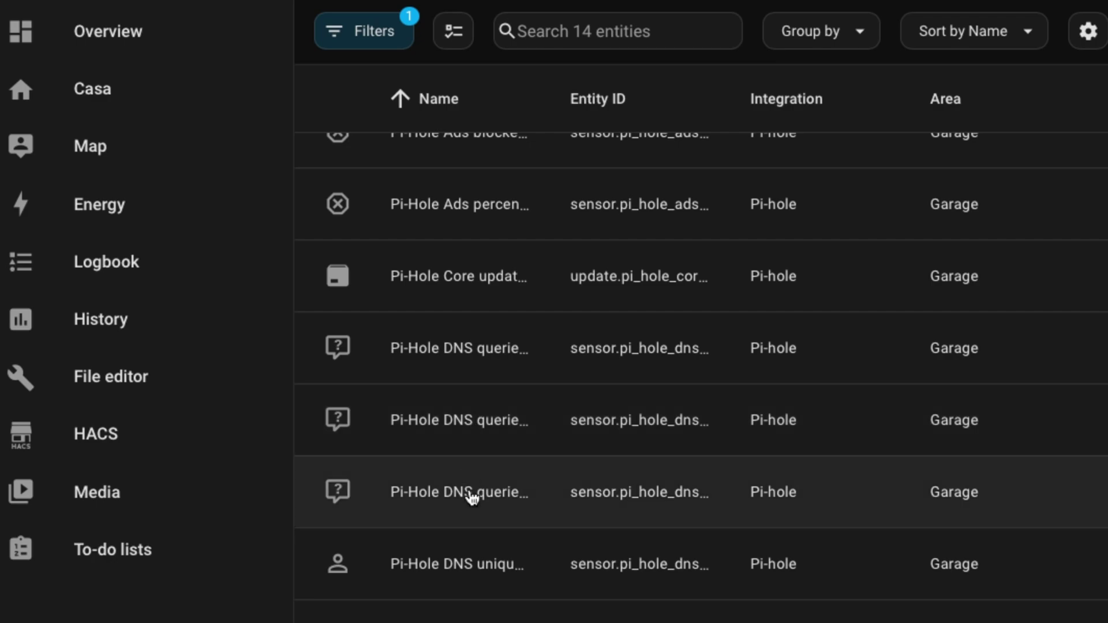
click(472, 502)
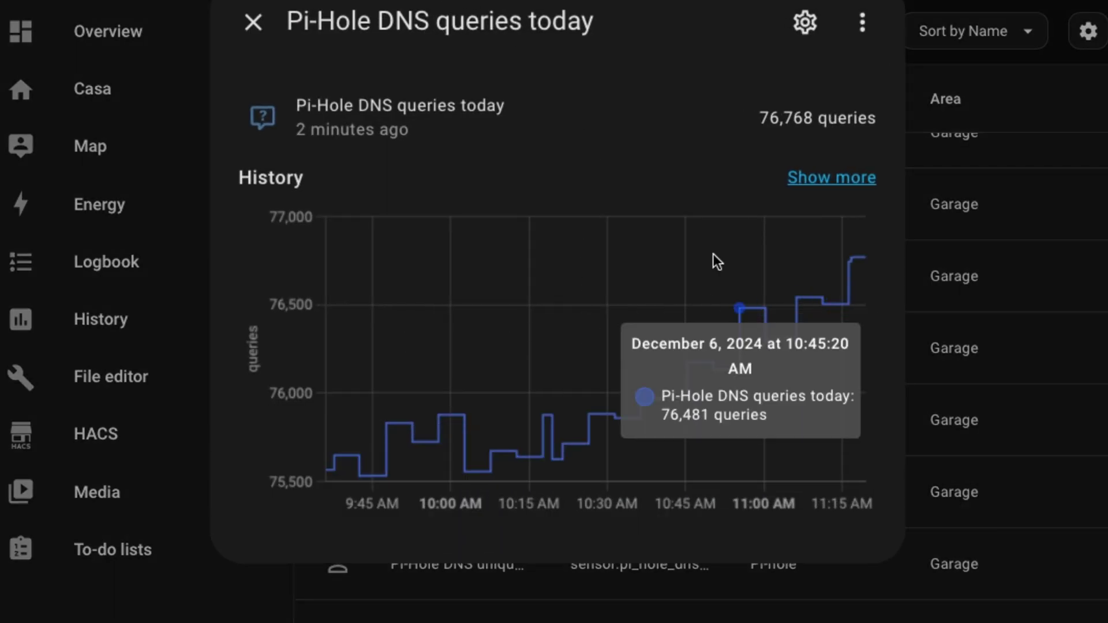
click(253, 23)
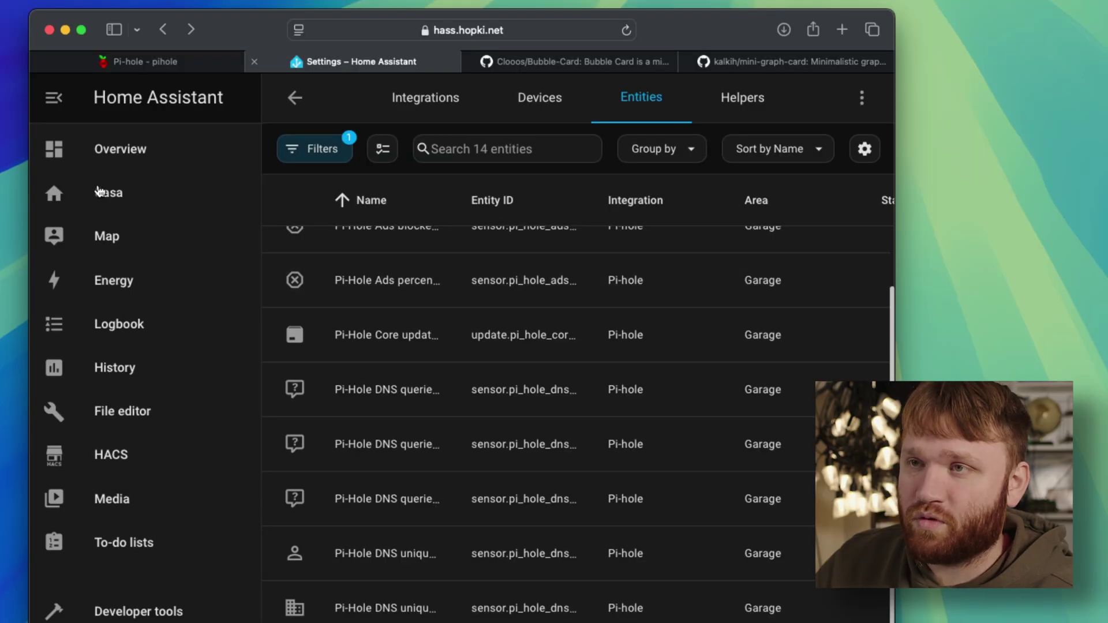
click(152, 196)
In edit mode, add a card for the Pi-Hole DNS queries cached sensor below the Pi-Hole stats
click(361, 98)
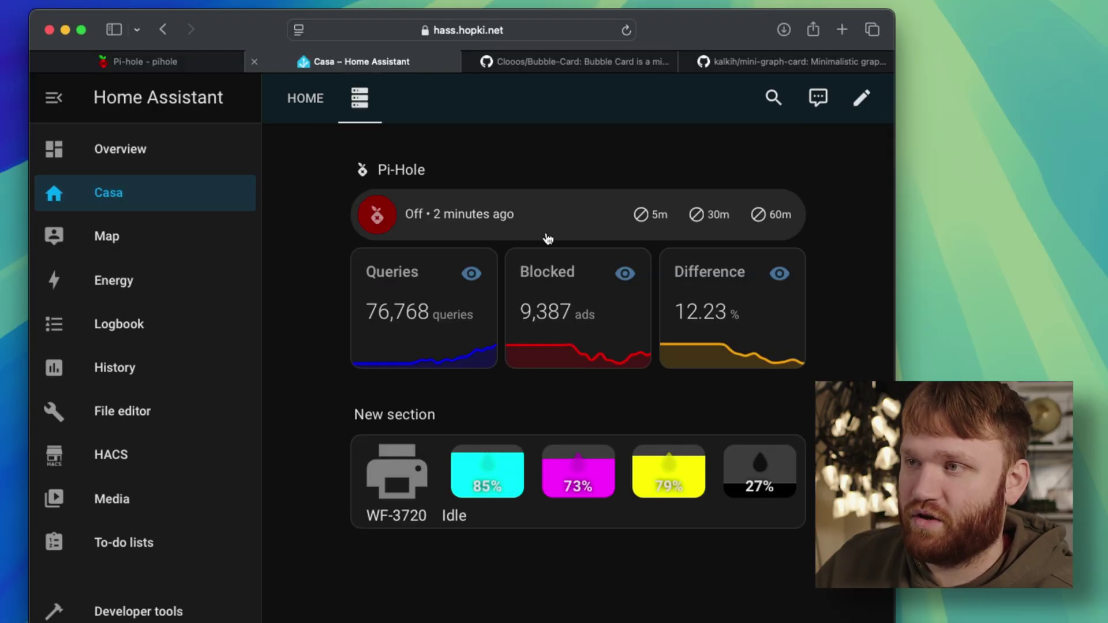
click(861, 98)
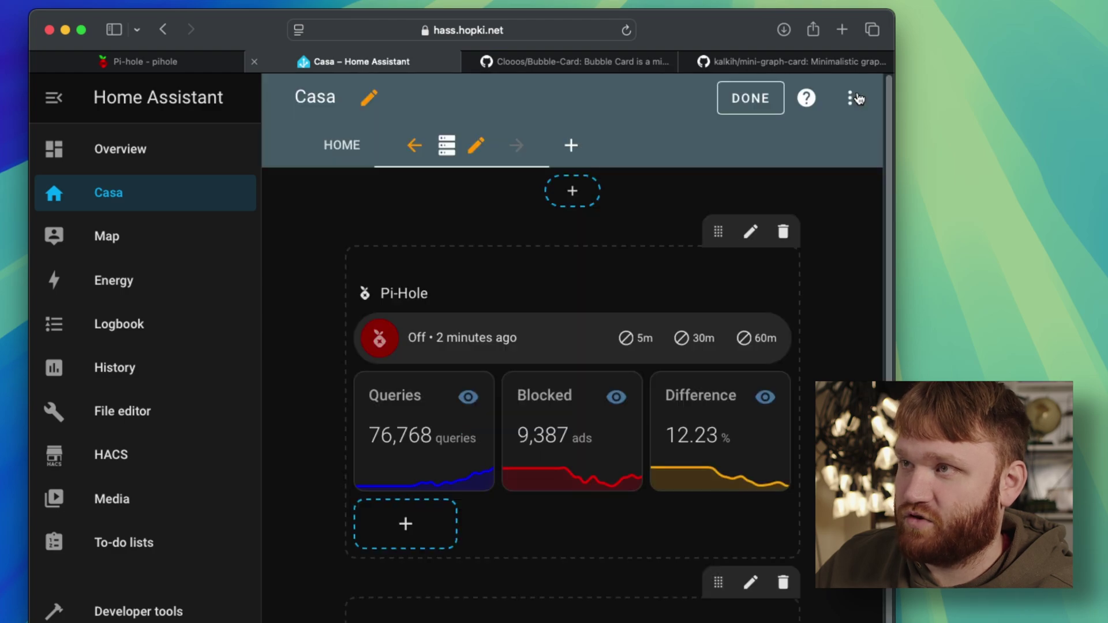
click(410, 538)
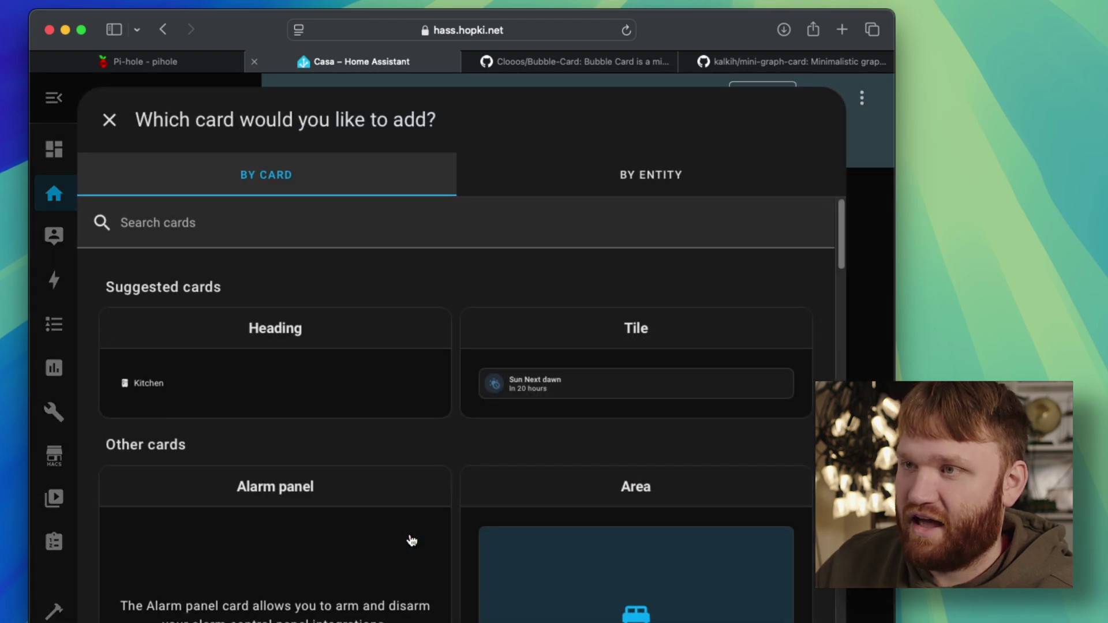
click(573, 176)
click(501, 216)
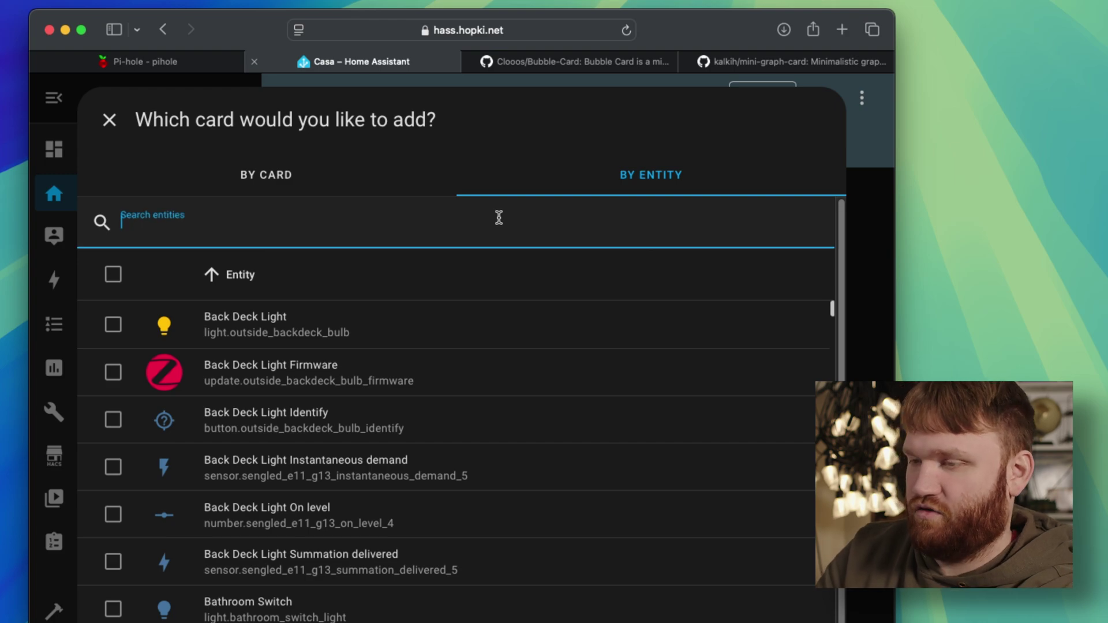
text(pi)
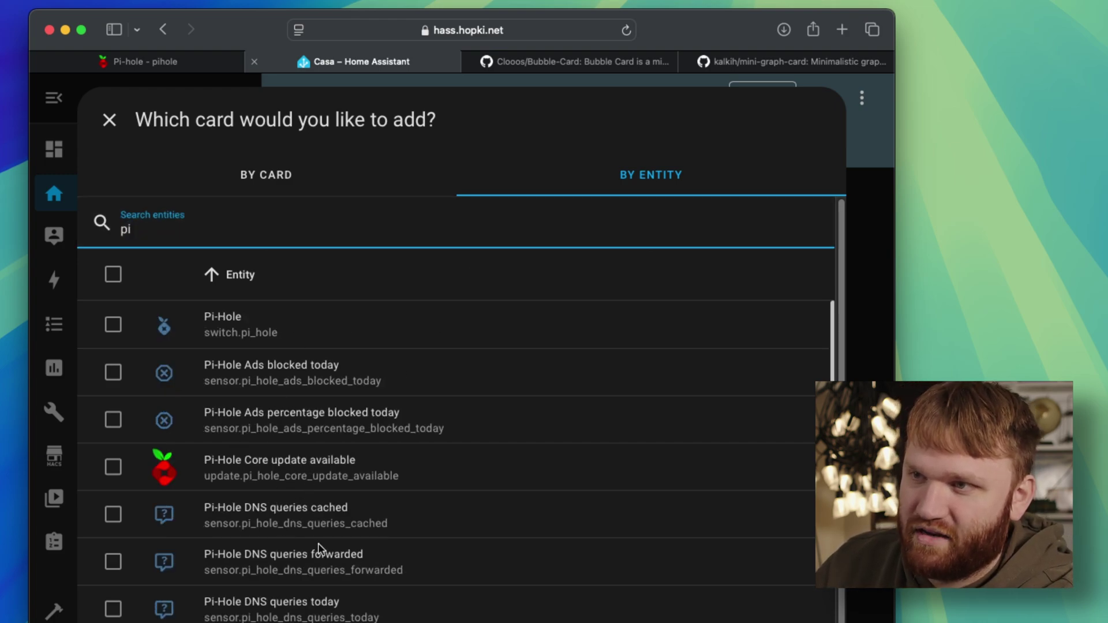
scroll(239, 503, down, 1)
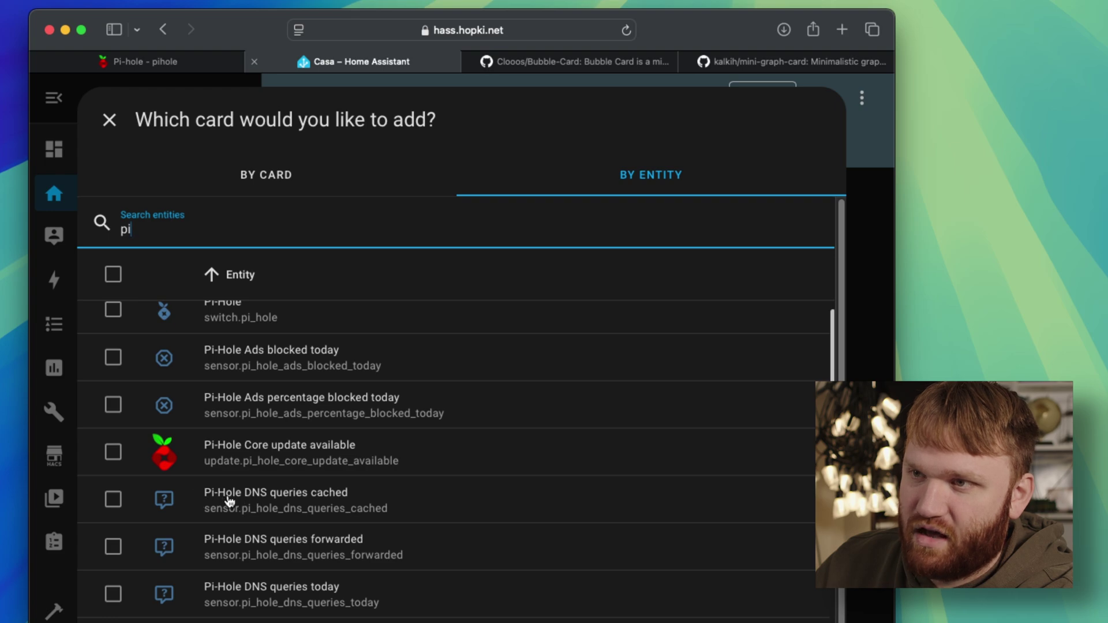
click(112, 500)
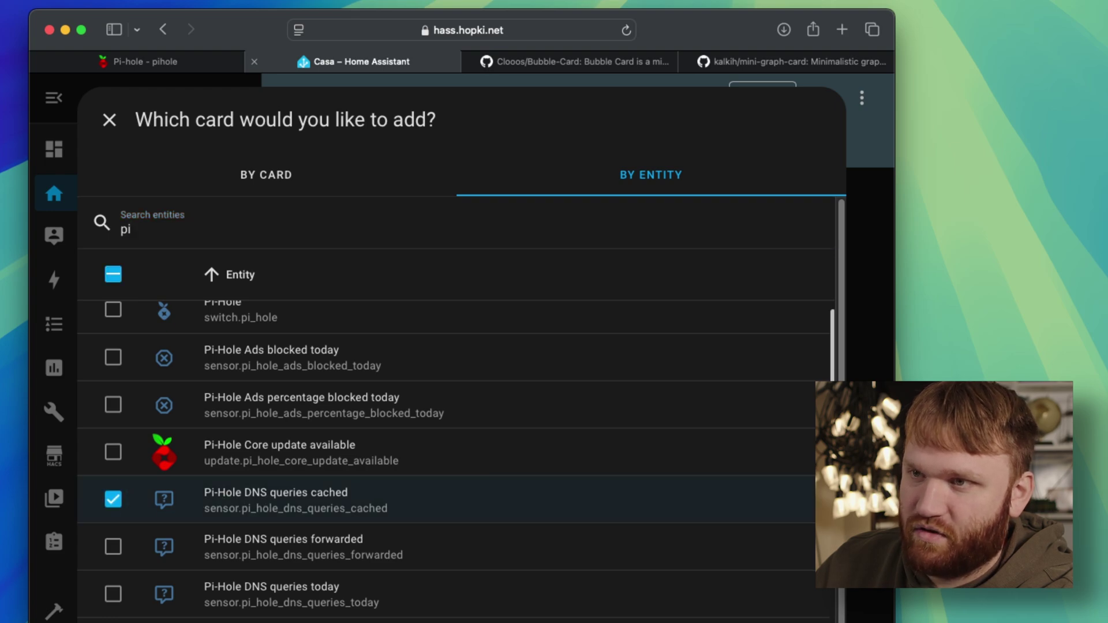
click(598, 511)
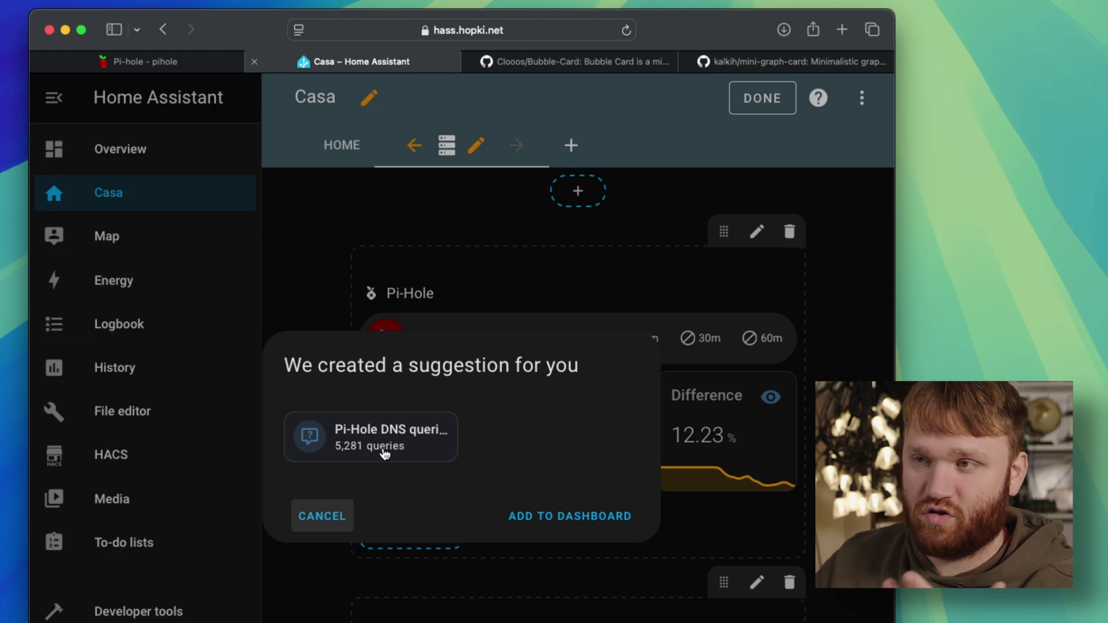
click(558, 521)
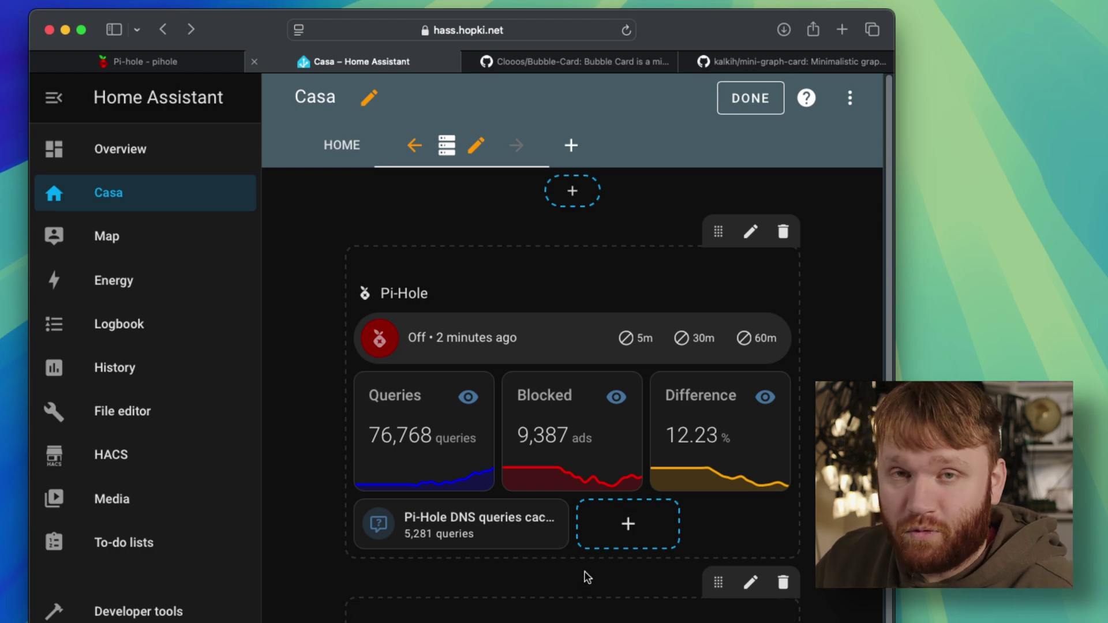
Delete the Pi-Hole DNS queries cached card and finish editing the dashboard
mouse_move(548, 530)
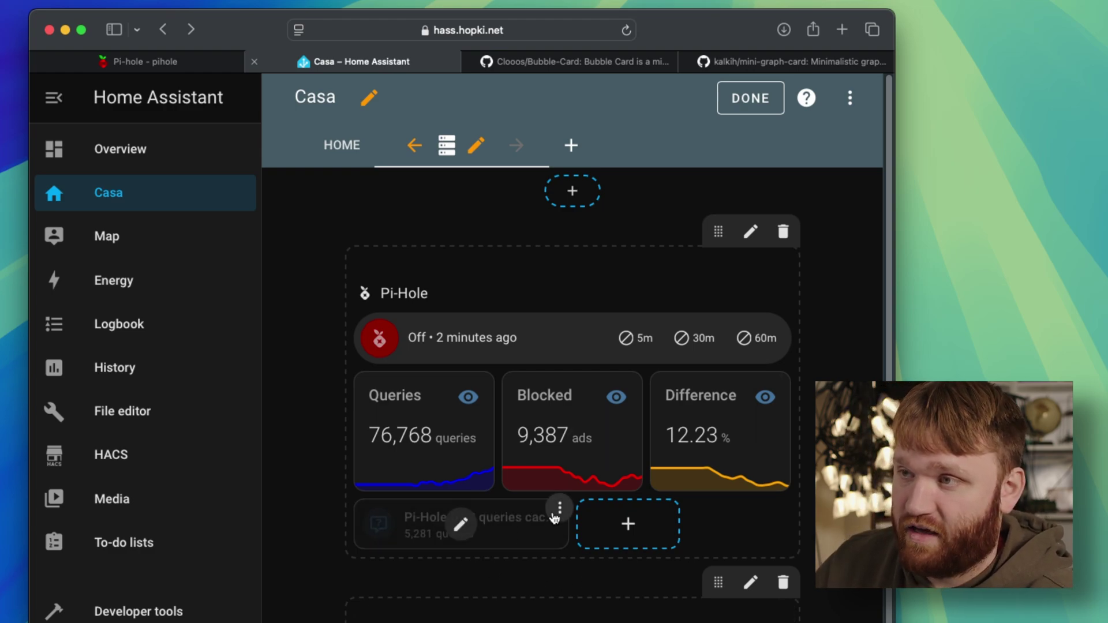
click(558, 512)
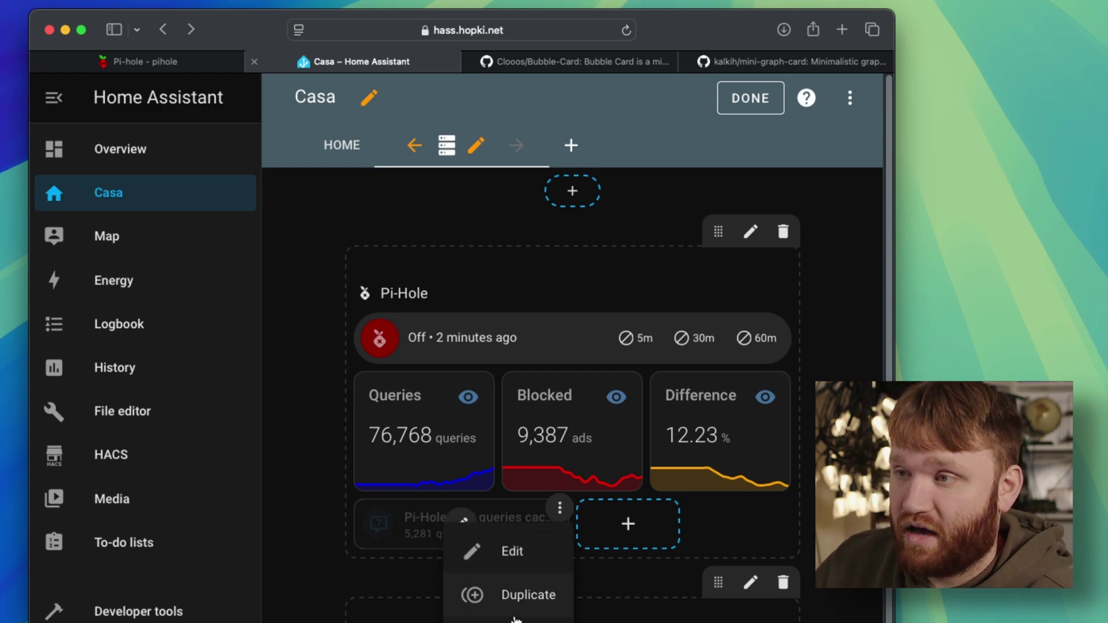
click(520, 617)
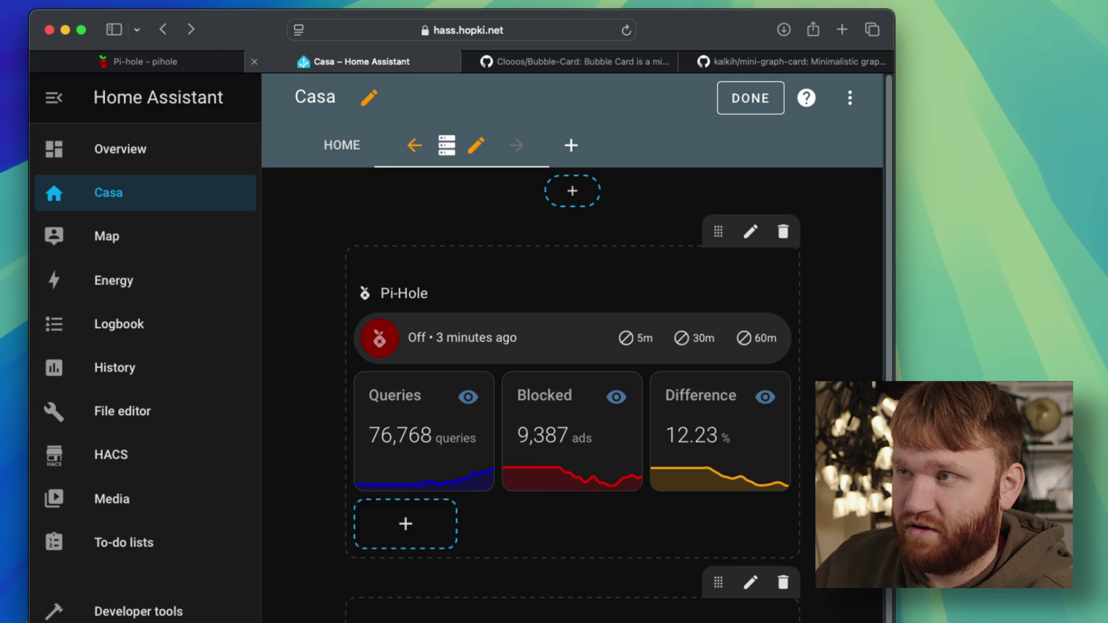
click(750, 98)
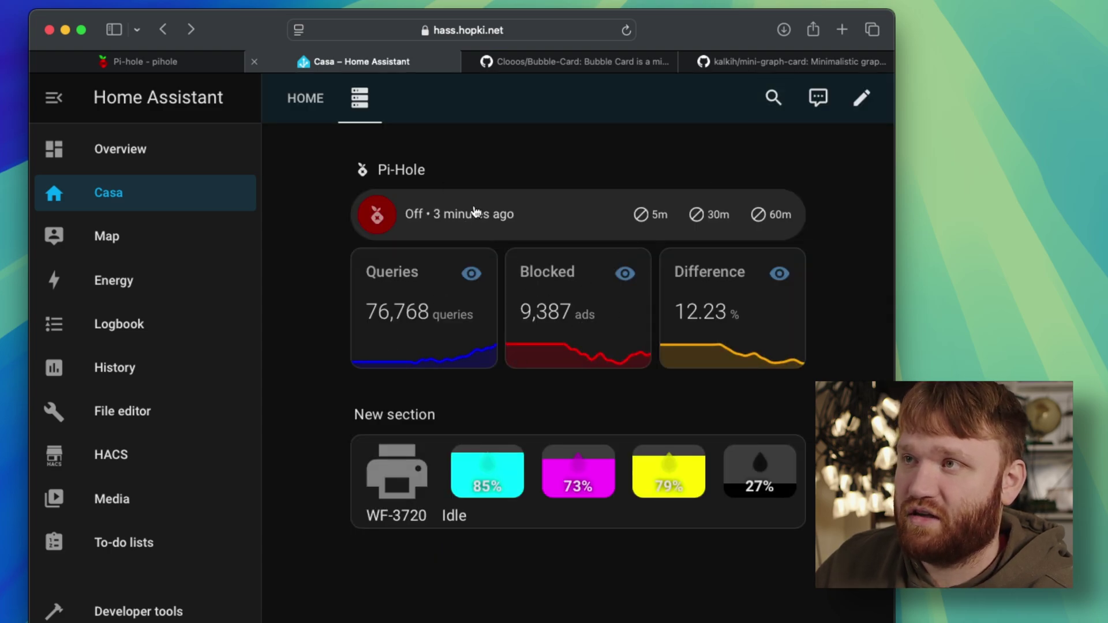
Scroll through the Bubble Card README on GitHub, then open the Casa dashboard's HOME view
click(562, 60)
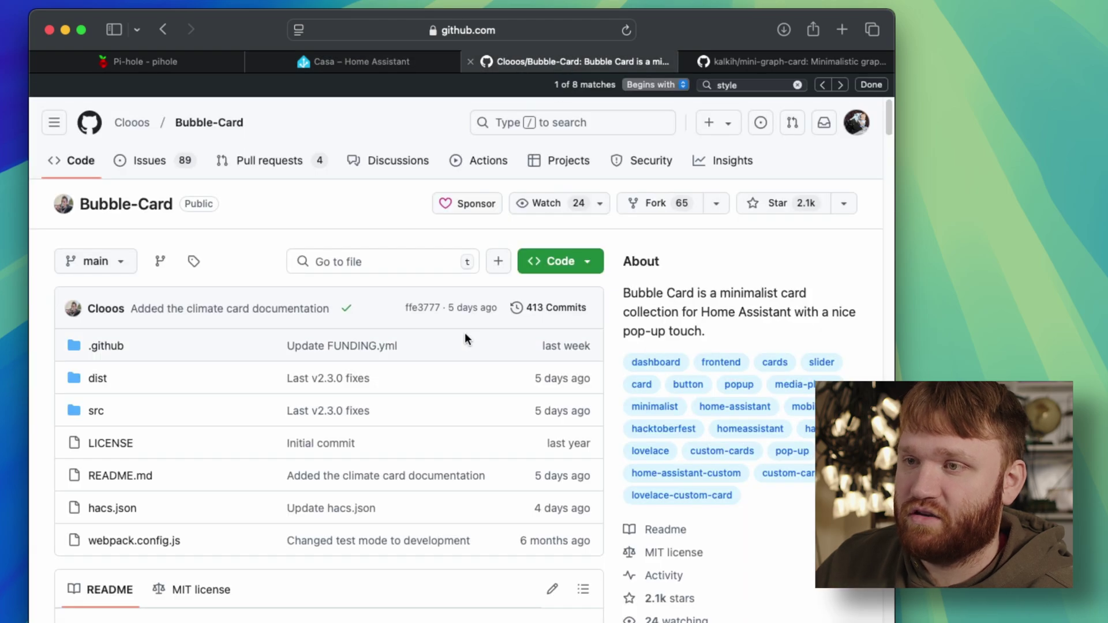
scroll(465, 332, down, 6)
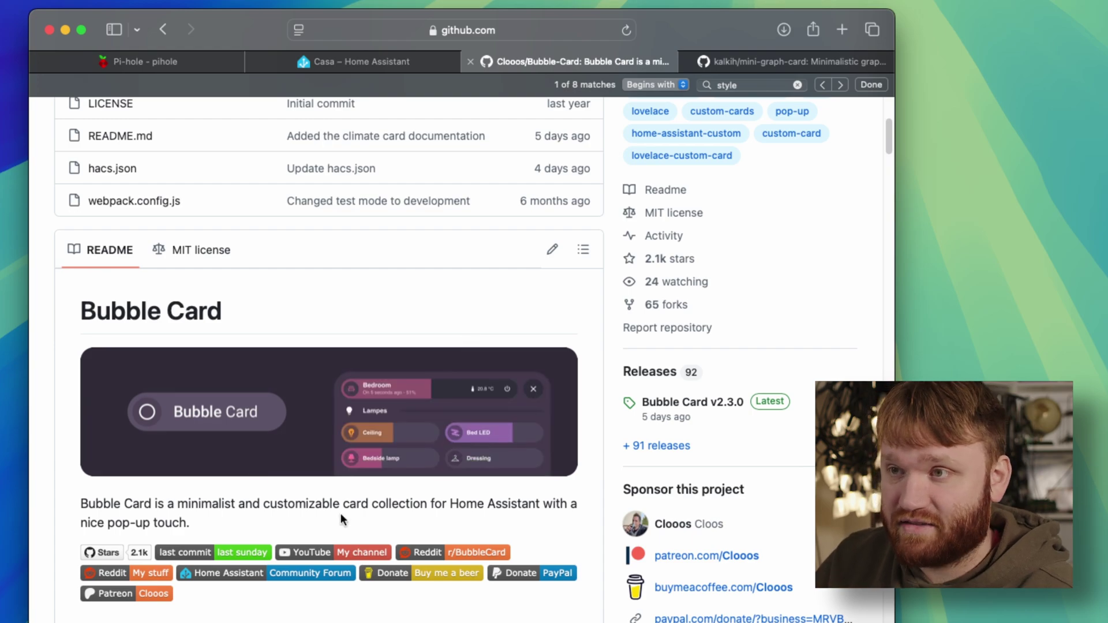
scroll(407, 511, down, 7)
scroll(407, 511, down, 11)
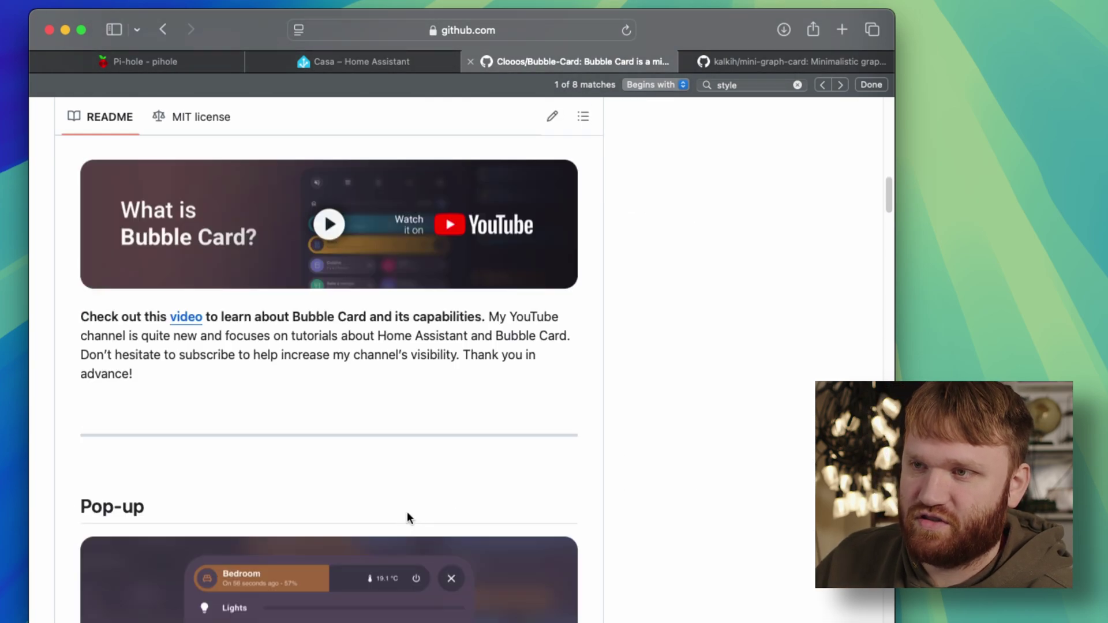
click(326, 65)
click(305, 98)
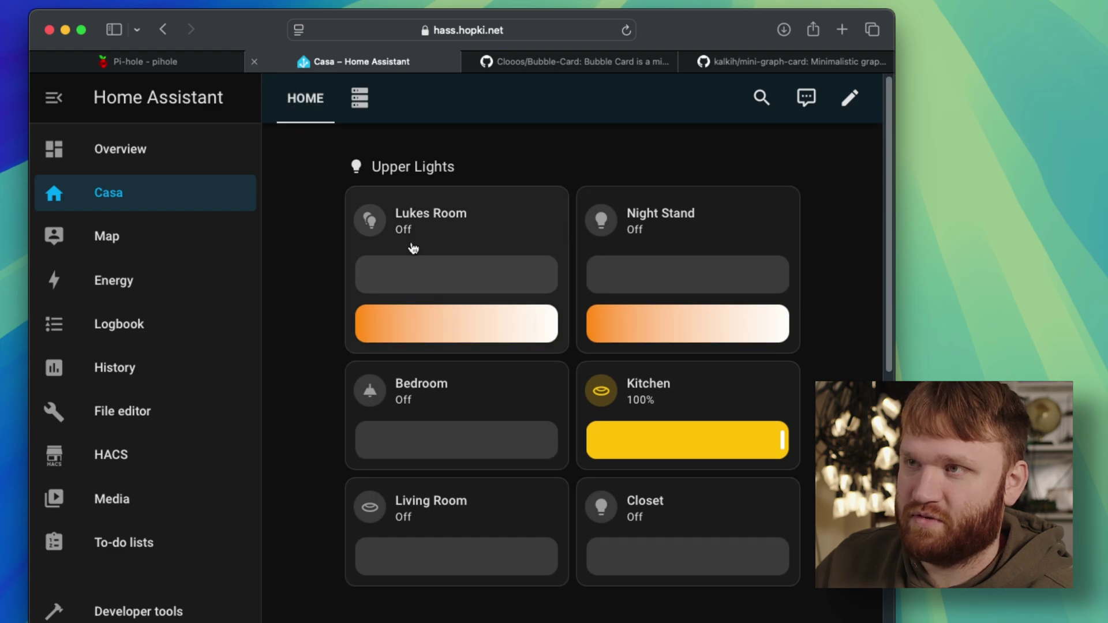
Scroll through the HOME view's lights and shades, then open the Pi-Hole and printer view
scroll(629, 516, down, 12)
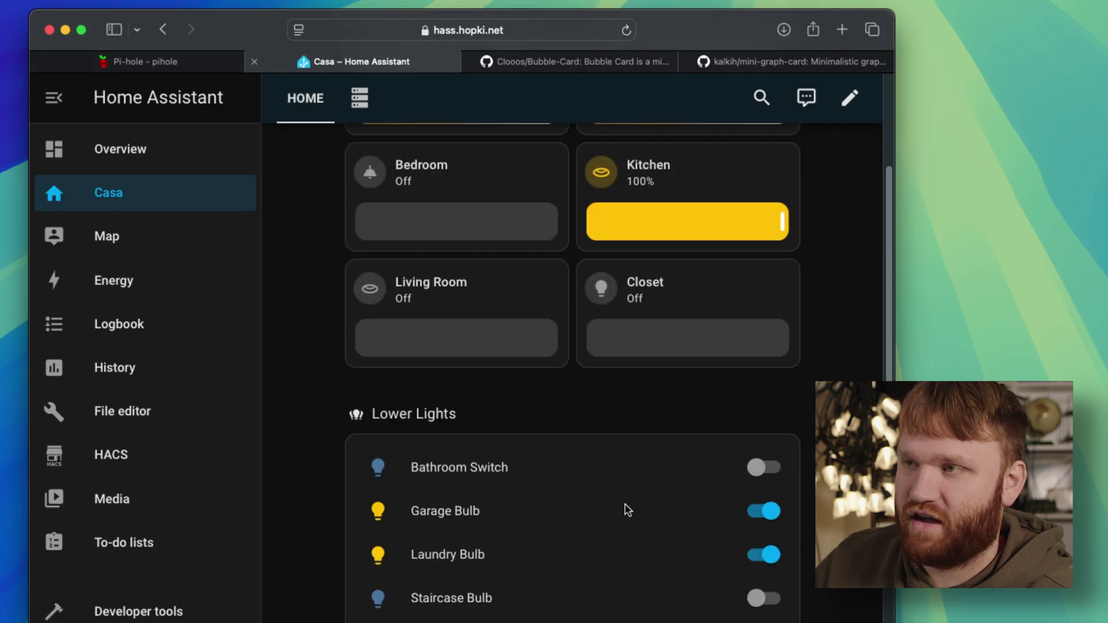
scroll(626, 511, down, 2)
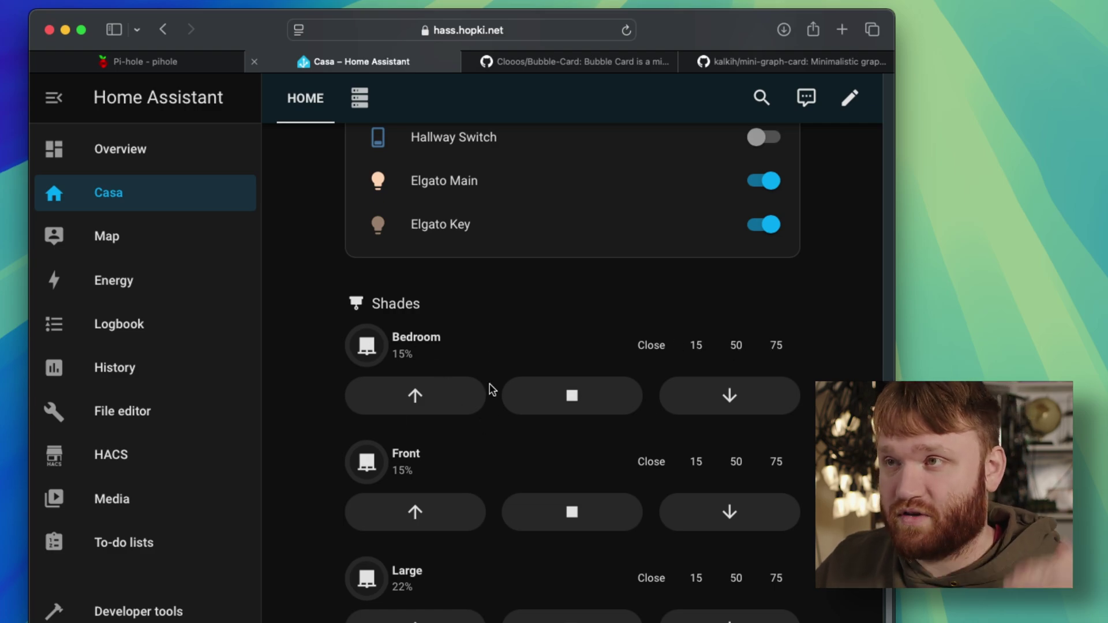
scroll(584, 294, up, 15)
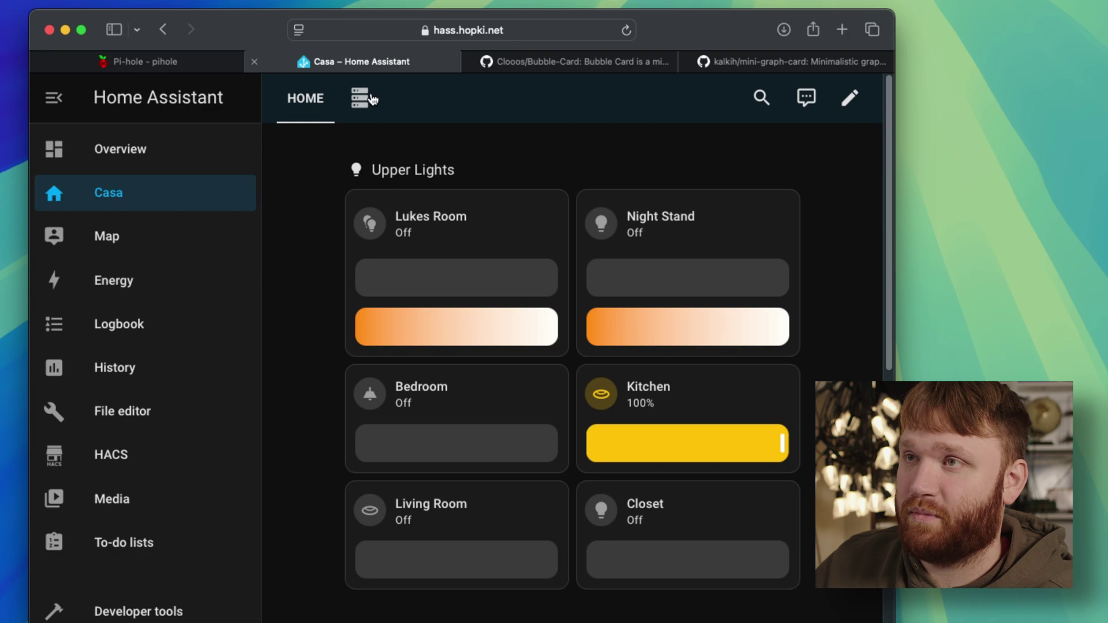
click(372, 99)
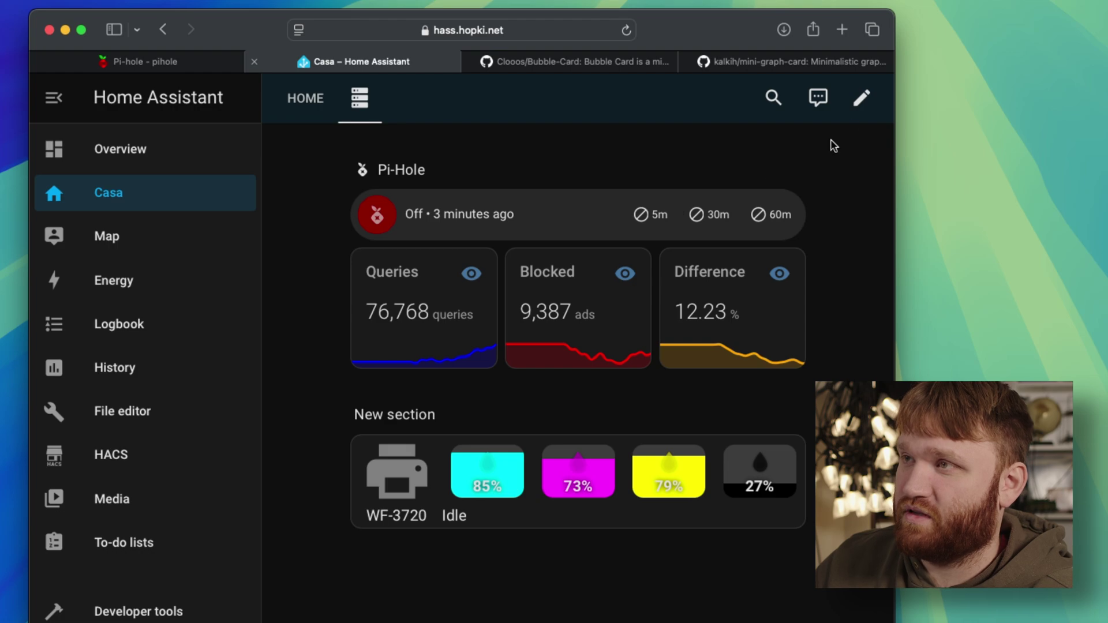
Edit the Pi-Hole Bubble Card toggle and expand its Button settings, scrolling through them
click(862, 98)
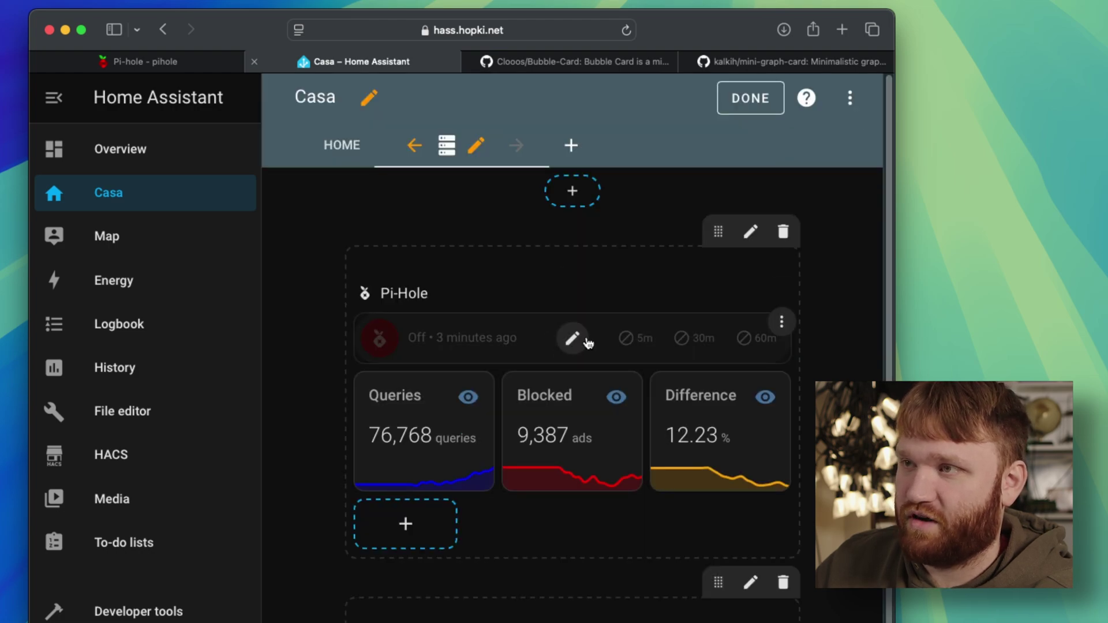
click(586, 341)
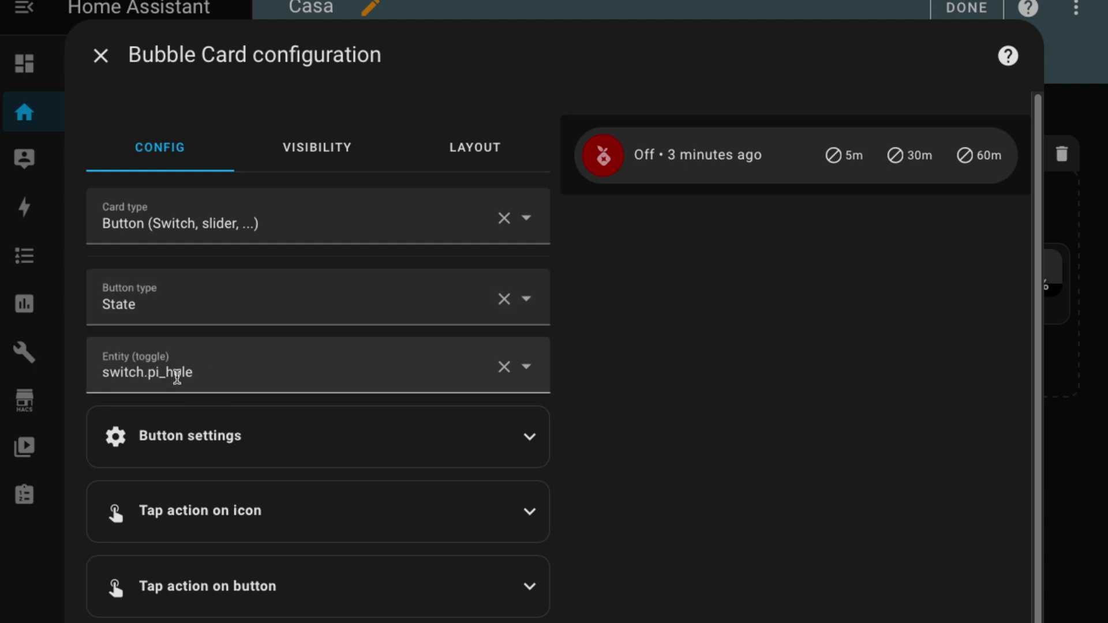
scroll(447, 379, down, 1)
click(336, 379)
scroll(335, 360, down, 3)
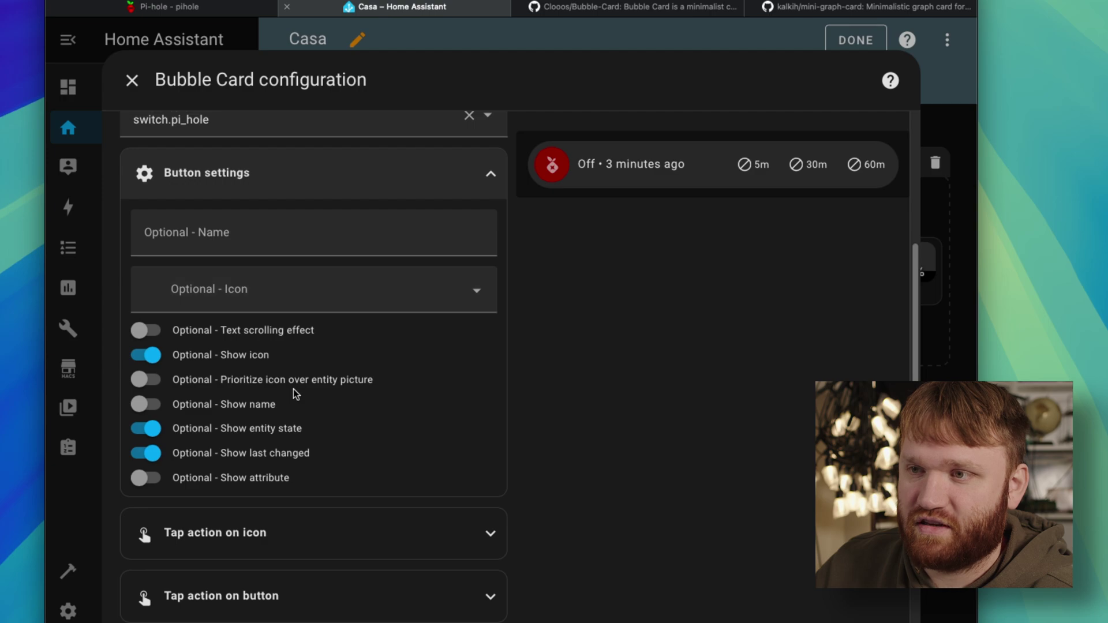
scroll(293, 390, down, 2)
scroll(352, 475, down, 1)
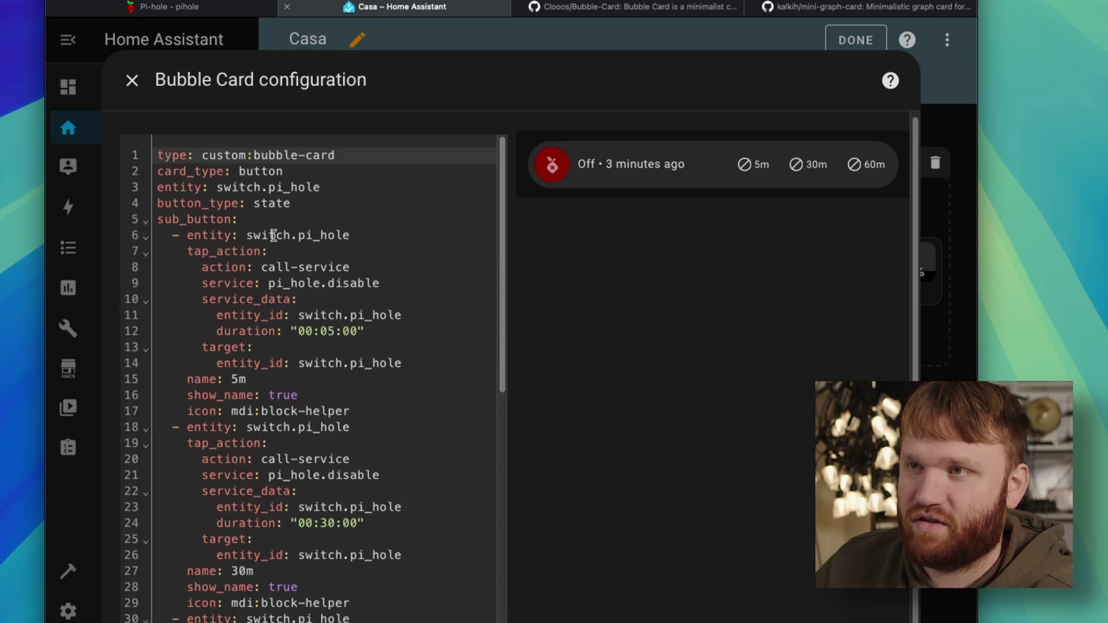
Highlight the sub_button key and the 5m sub-button's pi_hole.disable service call in the YAML
drag(153, 222, 246, 221)
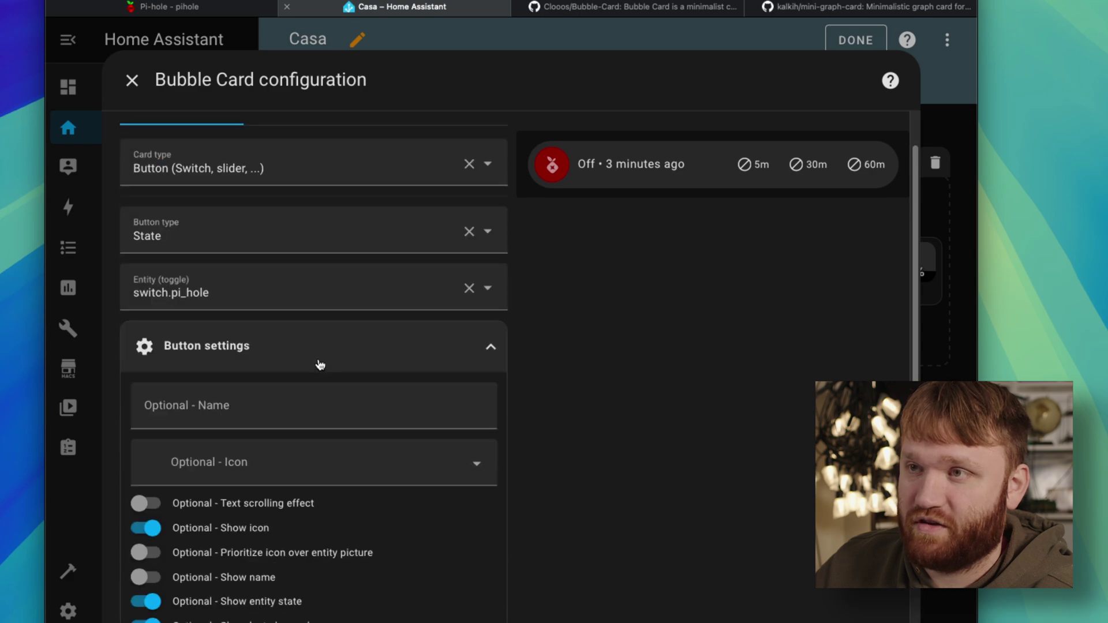
scroll(334, 388, down, 5)
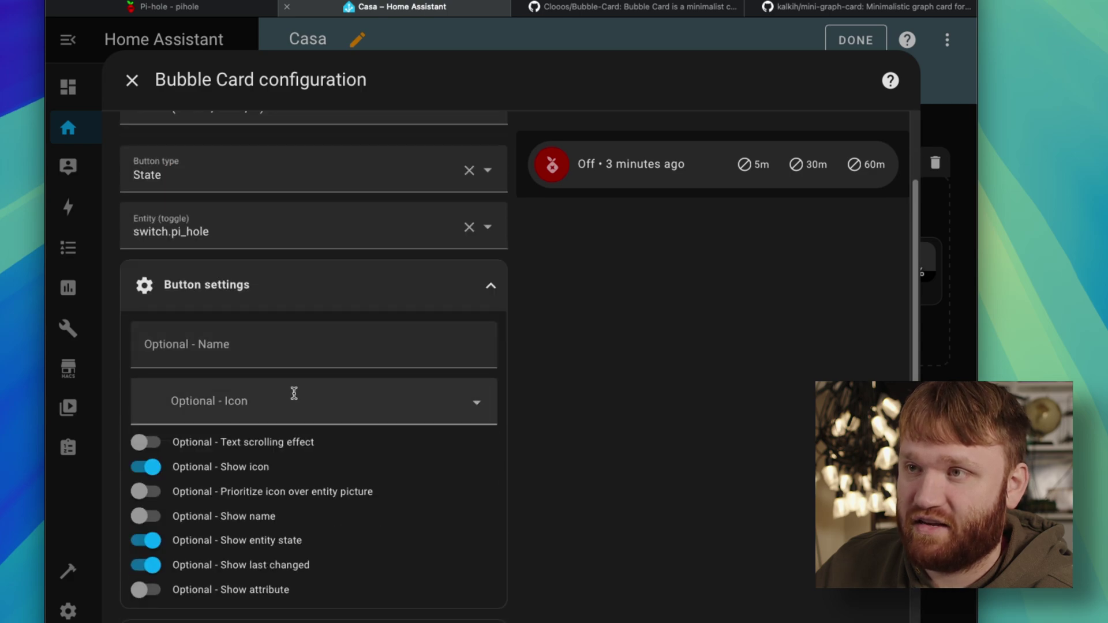
scroll(293, 389, down, 2)
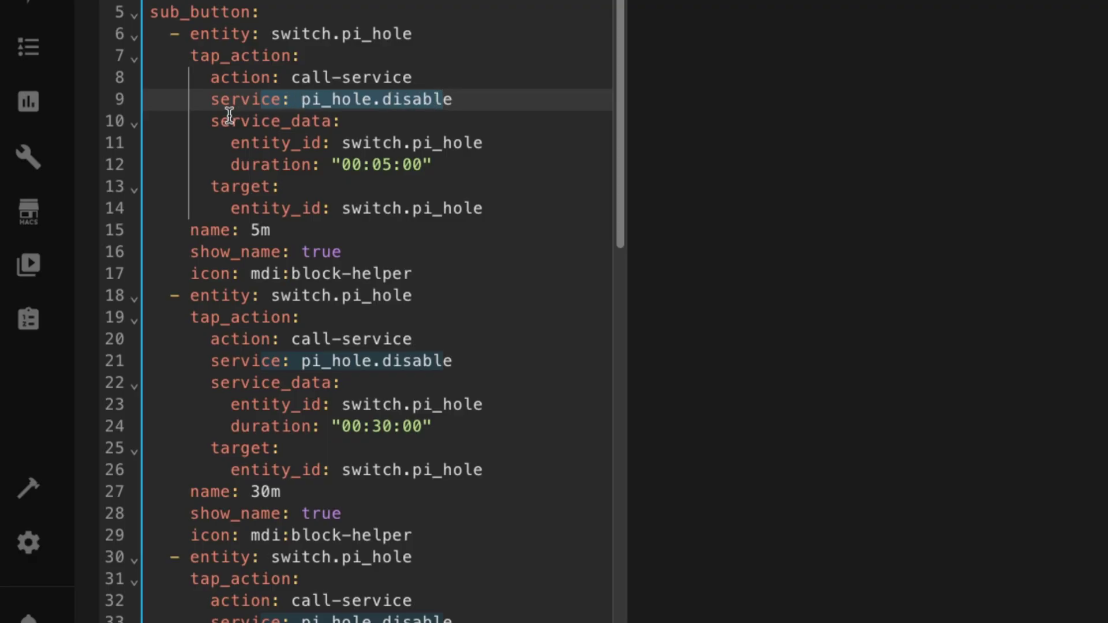
drag(228, 120, 454, 208)
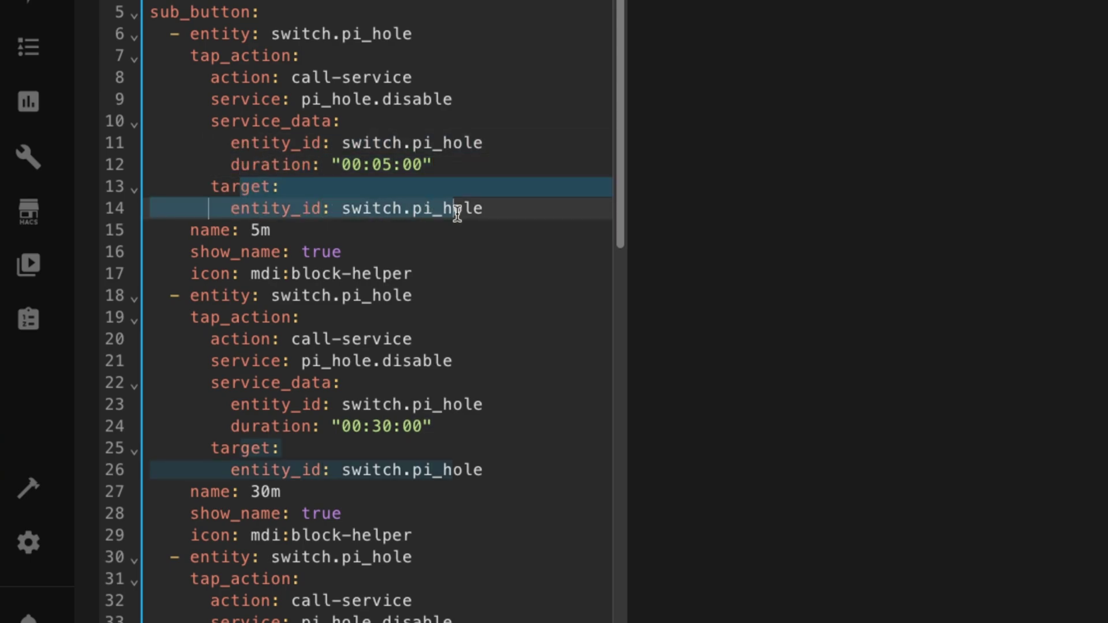
drag(271, 230, 193, 223)
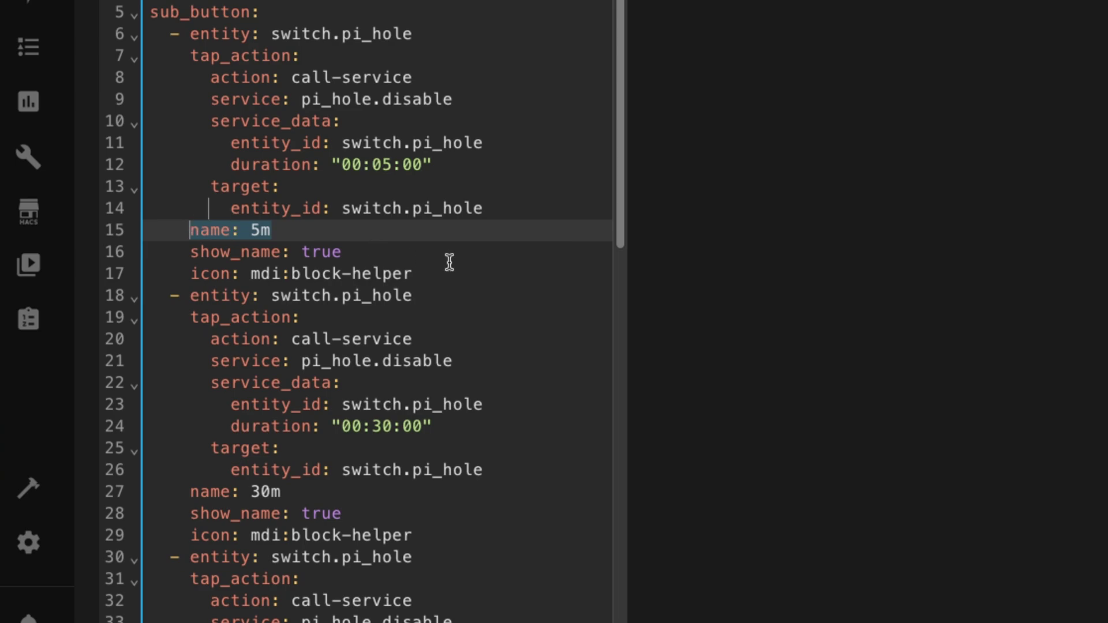
Highlight the 30m sub-button definition on lines 18–24, then scroll further down the YAML
scroll(404, 271, down, 1)
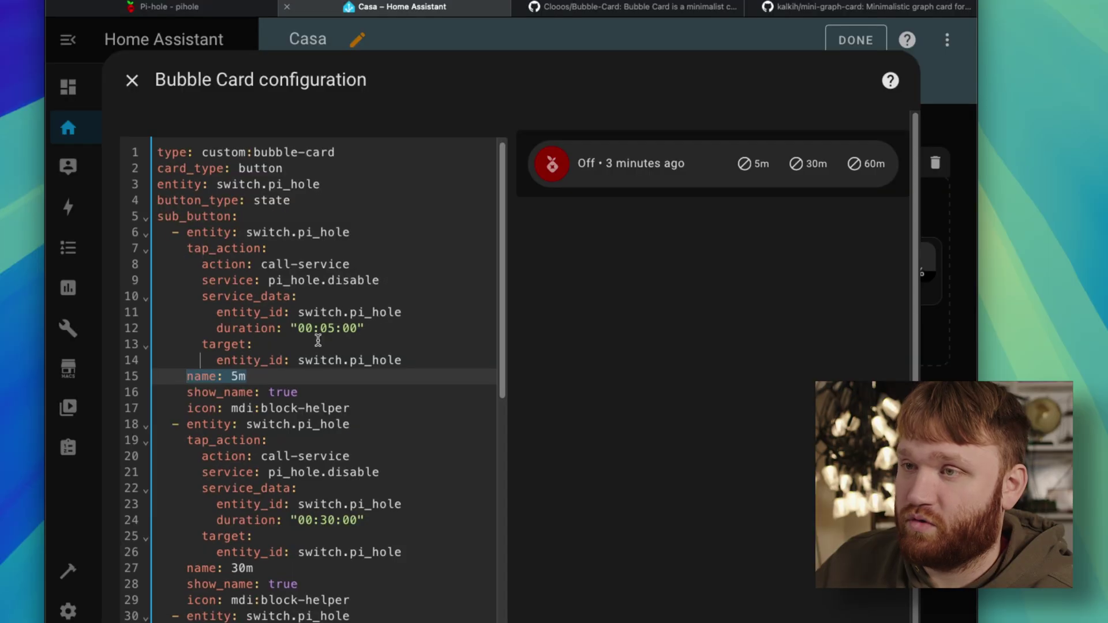
scroll(354, 410, down, 1)
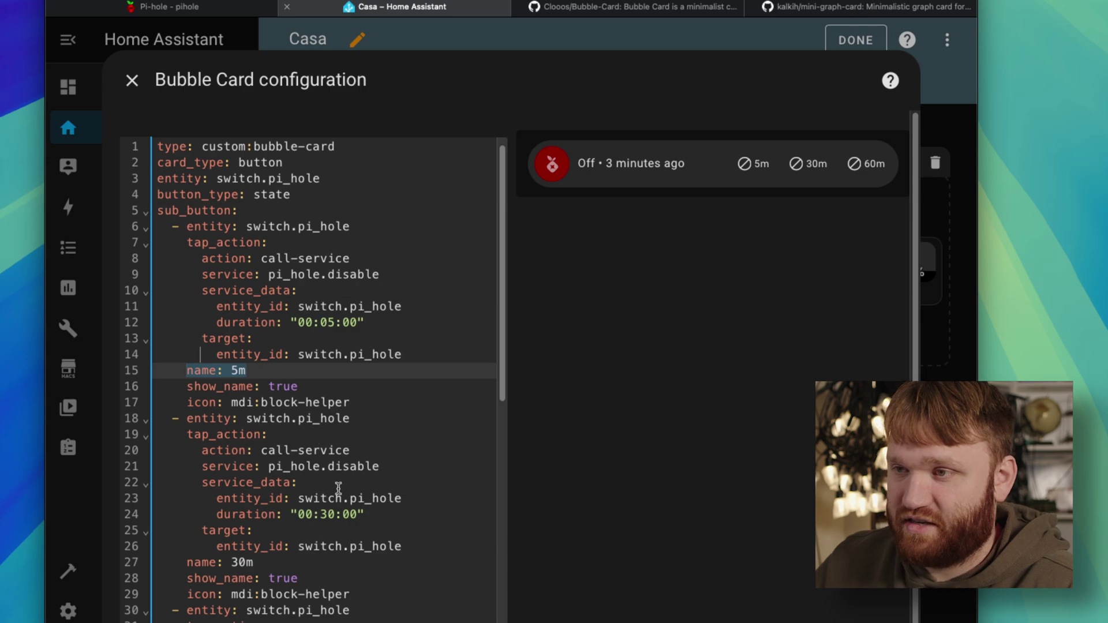
drag(379, 518, 156, 425)
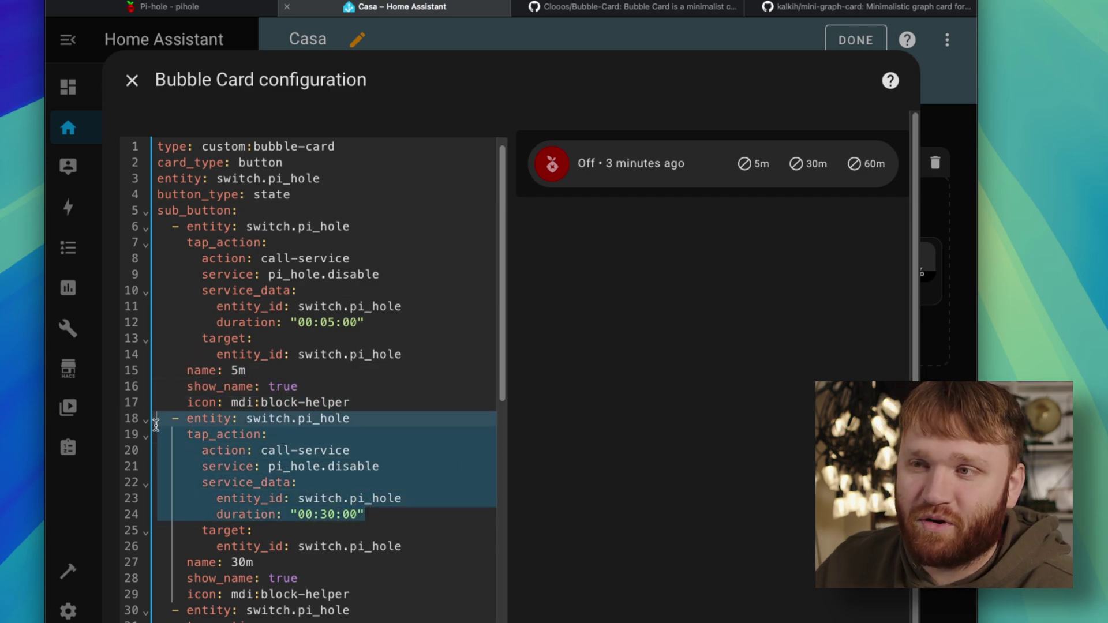
click(378, 403)
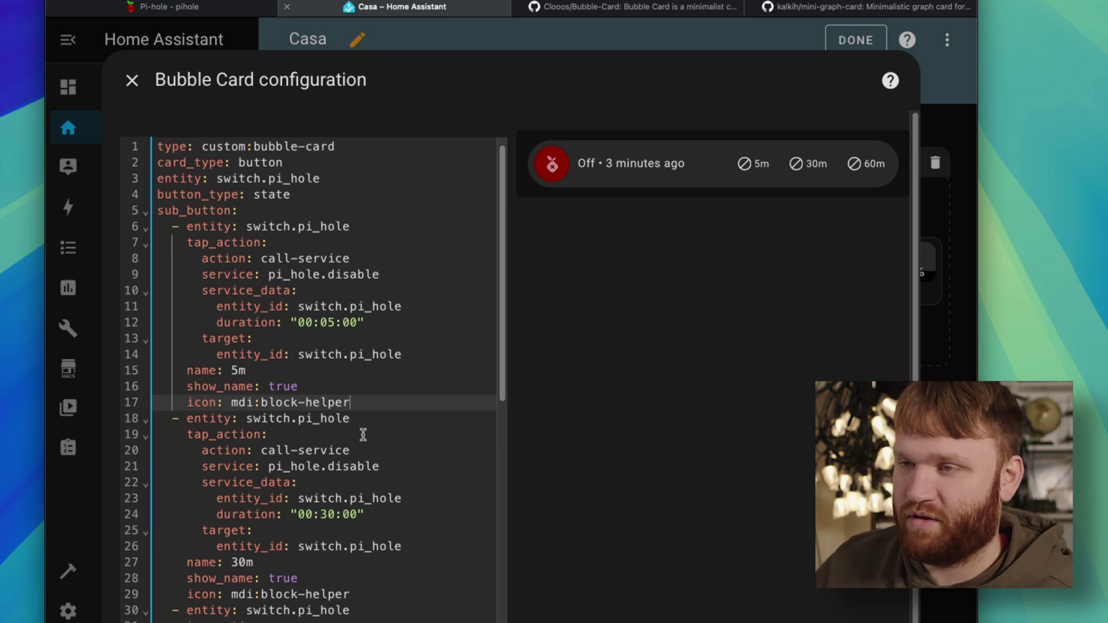
scroll(361, 434, down, 1)
scroll(362, 434, down, 10)
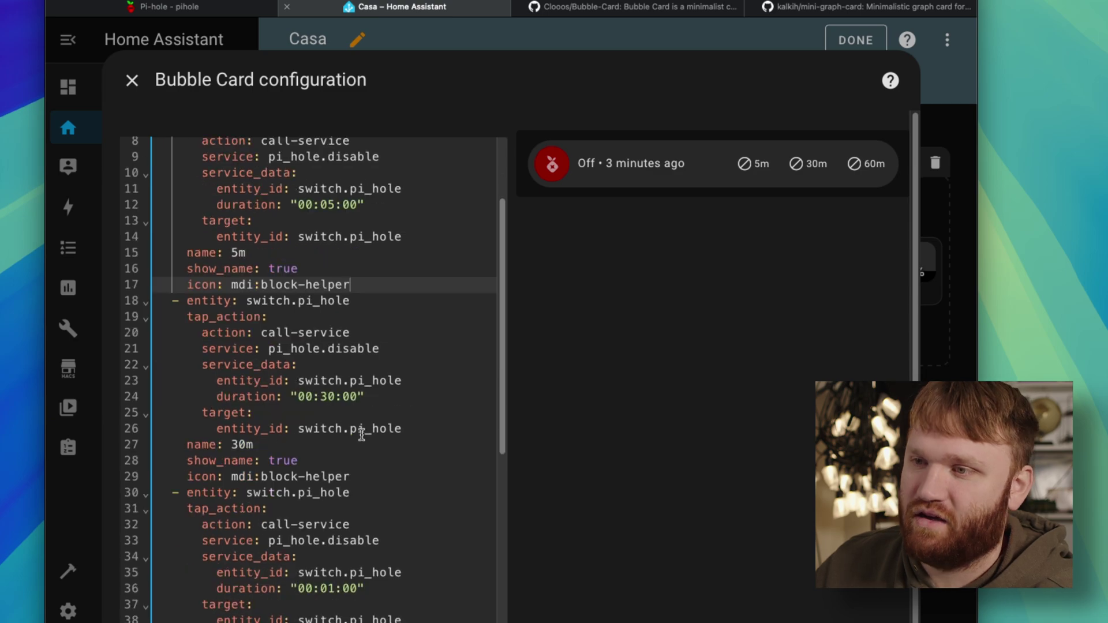
Highlight the card container, border-radius, bubble-icon-container, icon opacity and state-based background colour styles
scroll(362, 434, down, 5)
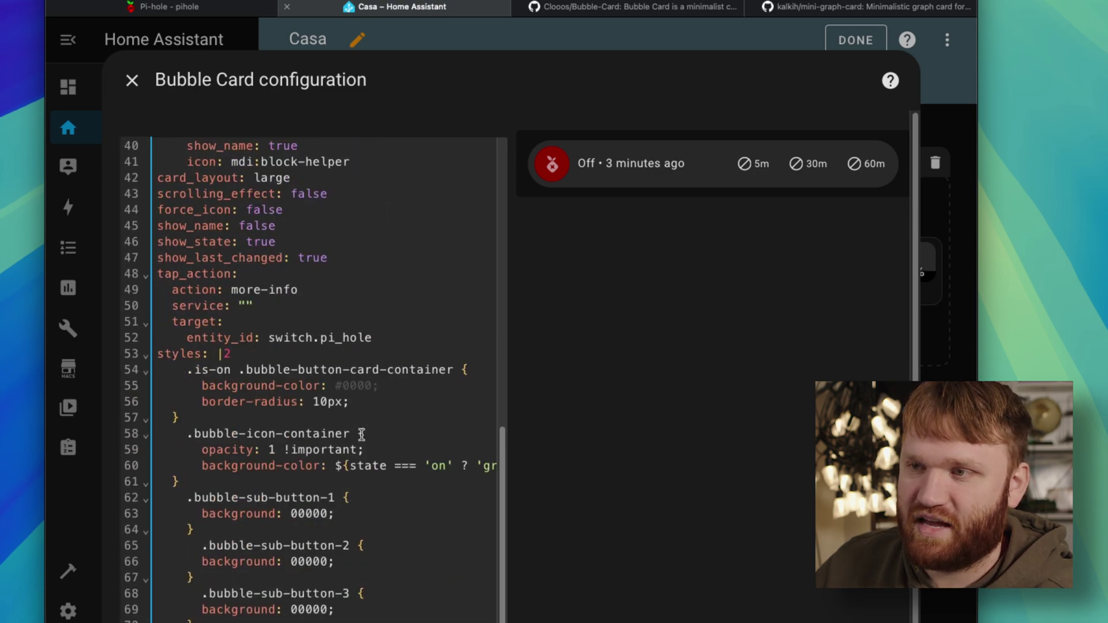
scroll(362, 434, down, 1)
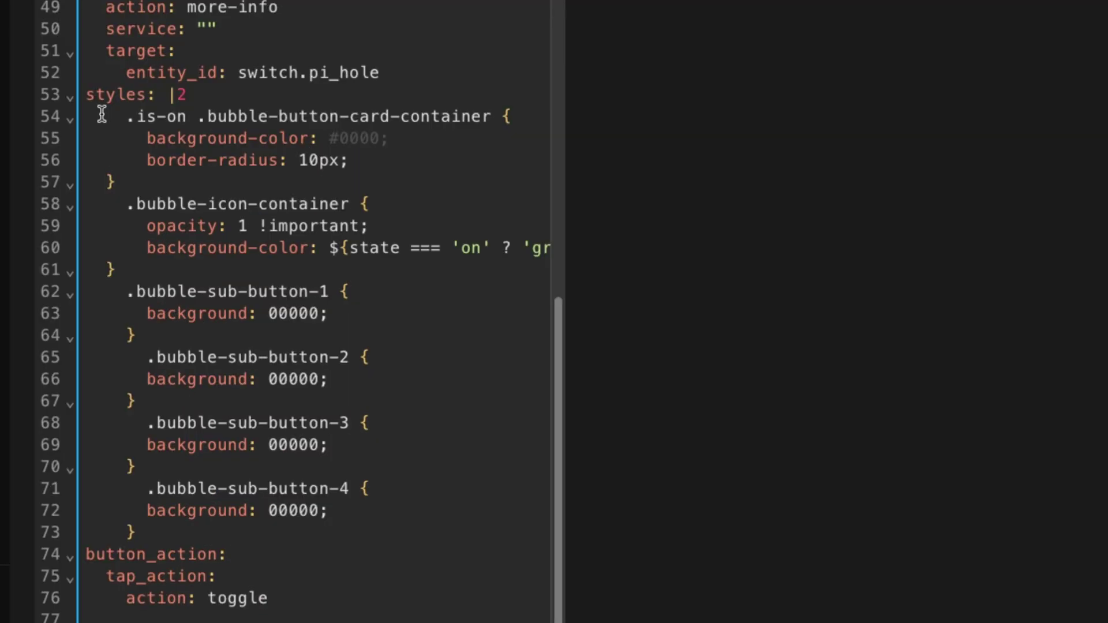
drag(165, 315, 429, 331)
drag(457, 137, 425, 155)
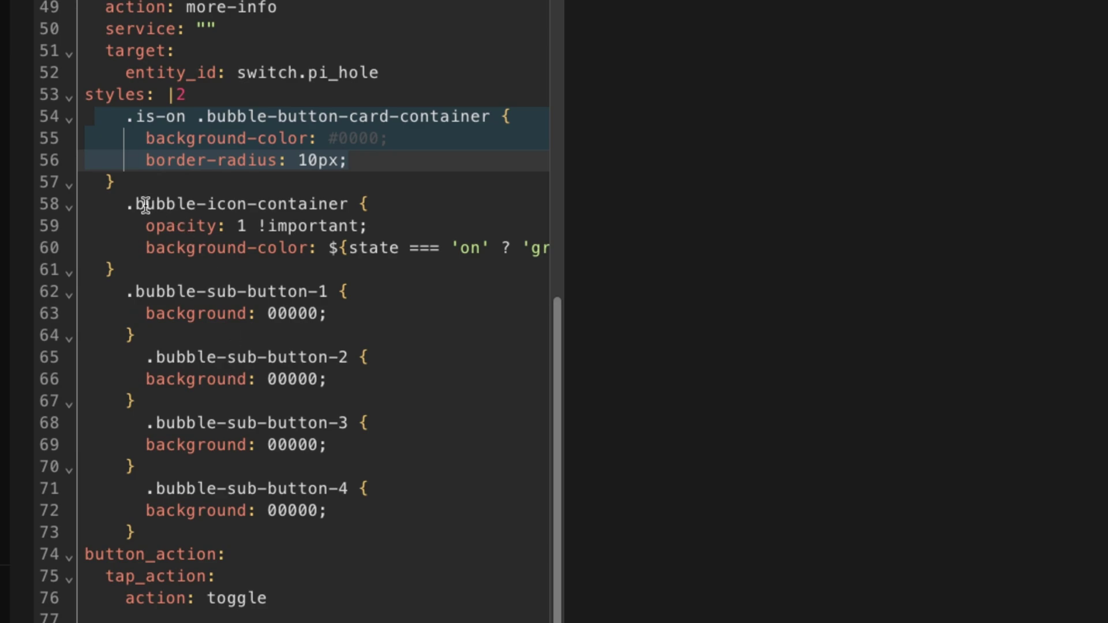
drag(136, 204, 352, 202)
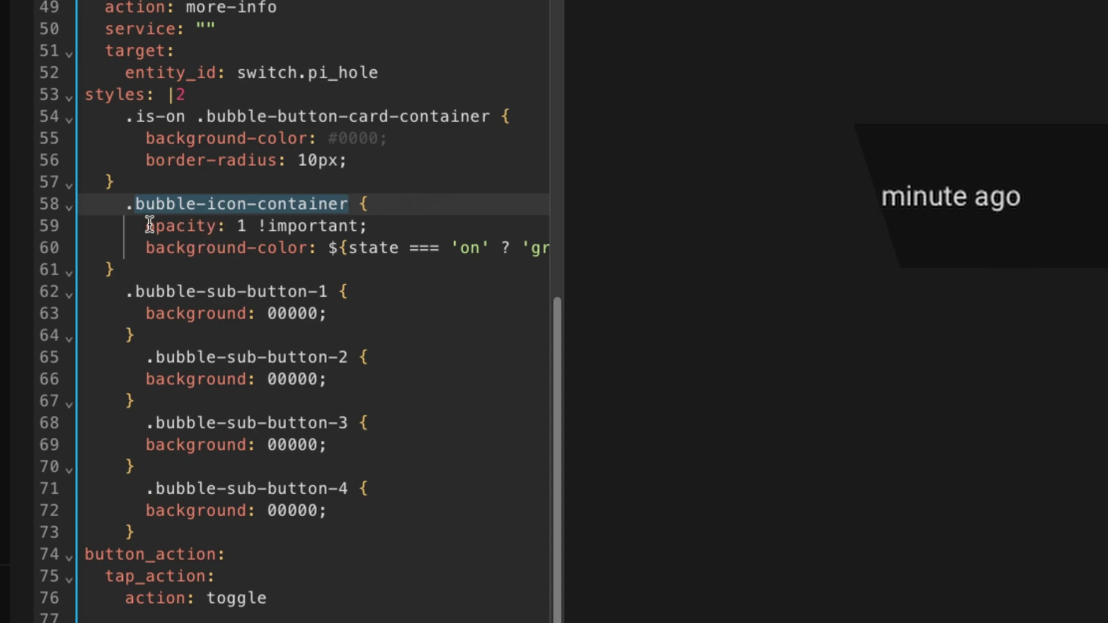
drag(143, 226, 310, 232)
drag(216, 247, 579, 255)
Highlight the sub-button background styles on lines 62–71, then clear the selection
scroll(548, 250, up, 10)
click(368, 250)
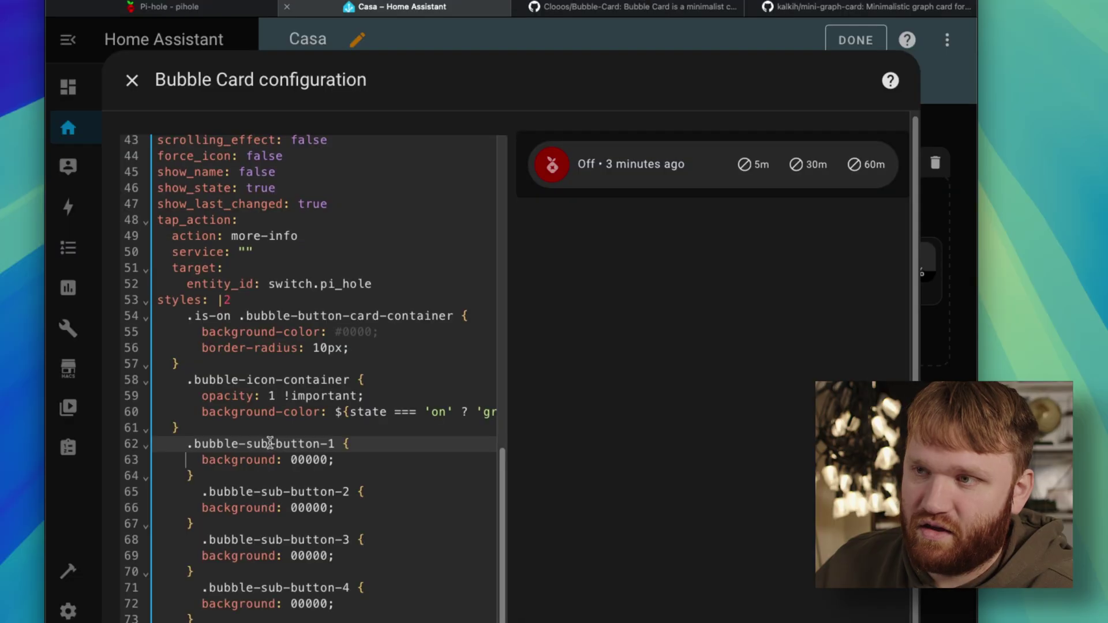
drag(235, 291, 393, 480)
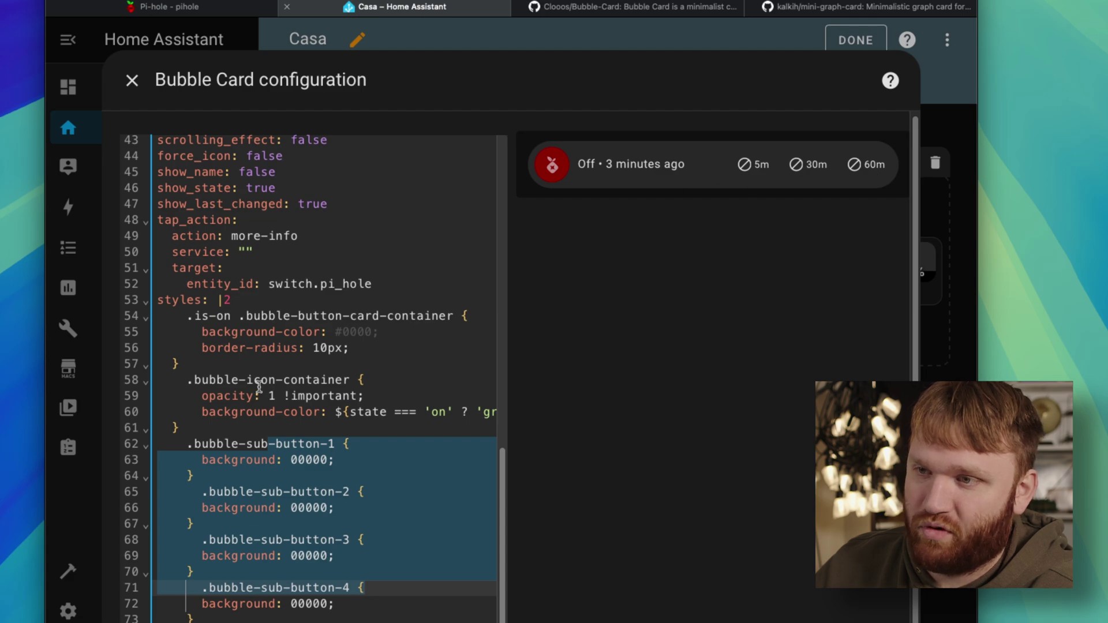
click(257, 540)
scroll(297, 423, down, 1)
scroll(298, 422, up, 15)
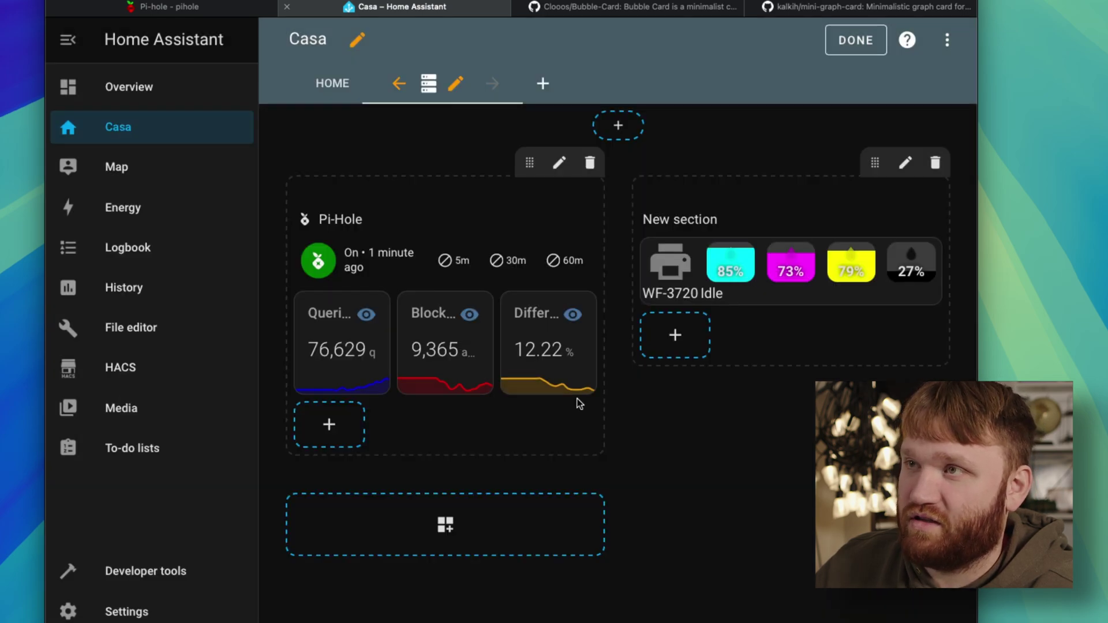
Read the mini-graph-card README's options table and example cards, then return to Home Assistant
click(803, 6)
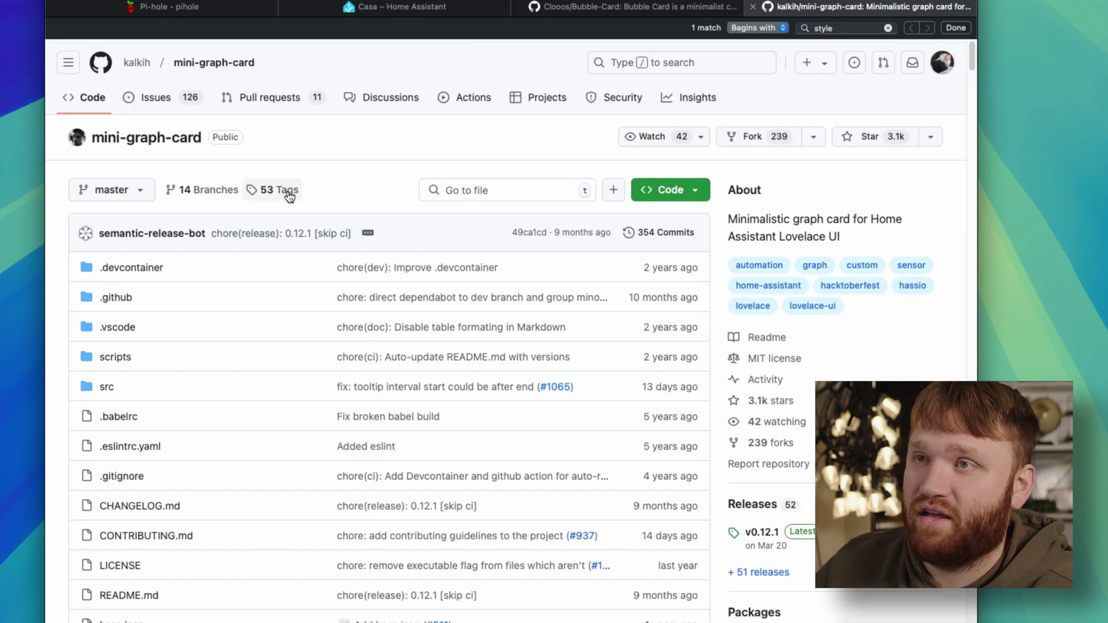
scroll(289, 197, down, 10)
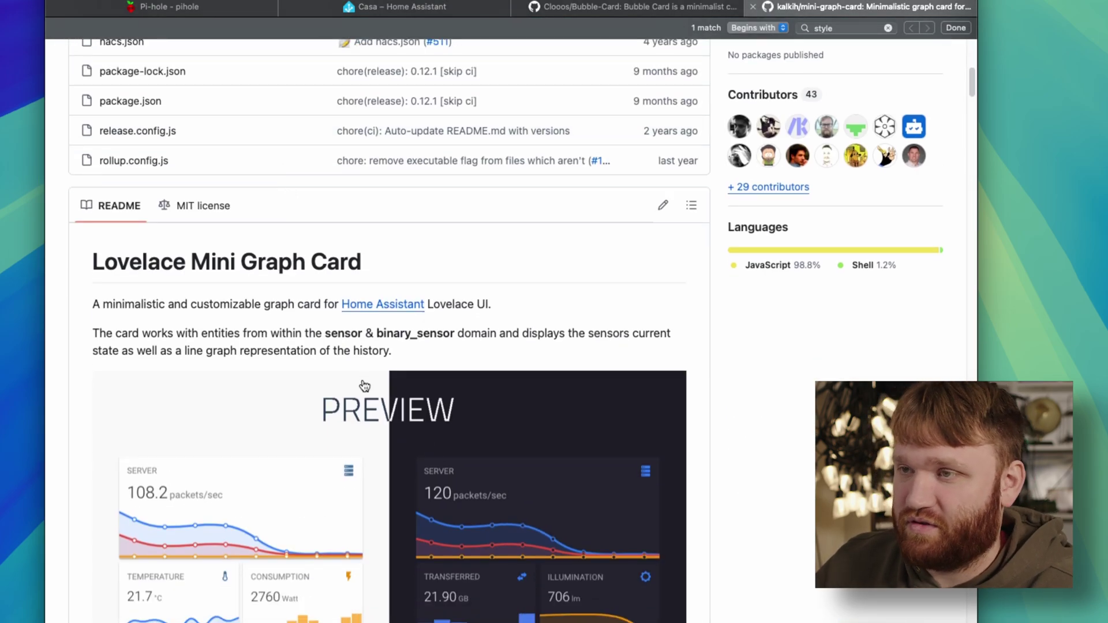
scroll(365, 387, down, 1)
scroll(364, 385, down, 2)
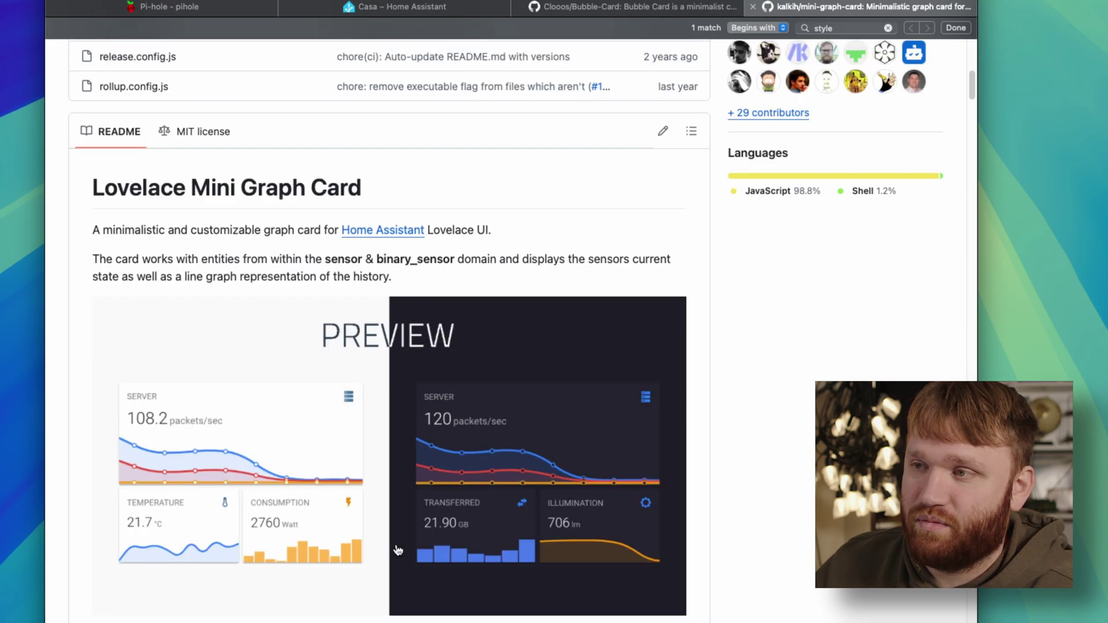
scroll(415, 523, down, 10)
scroll(416, 523, down, 20)
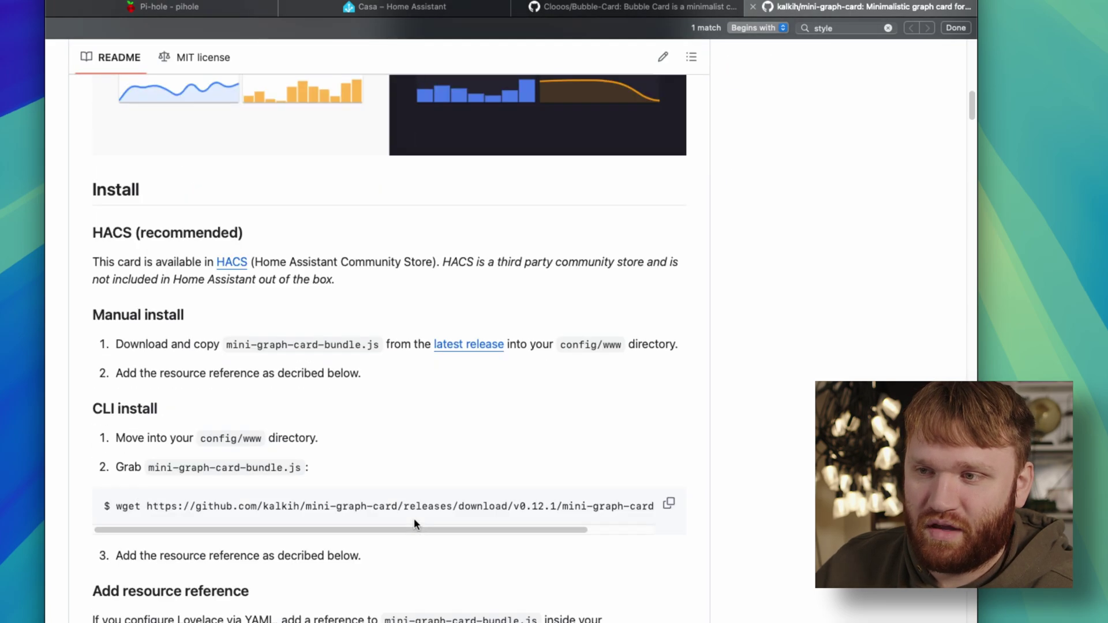
scroll(414, 518, down, 20)
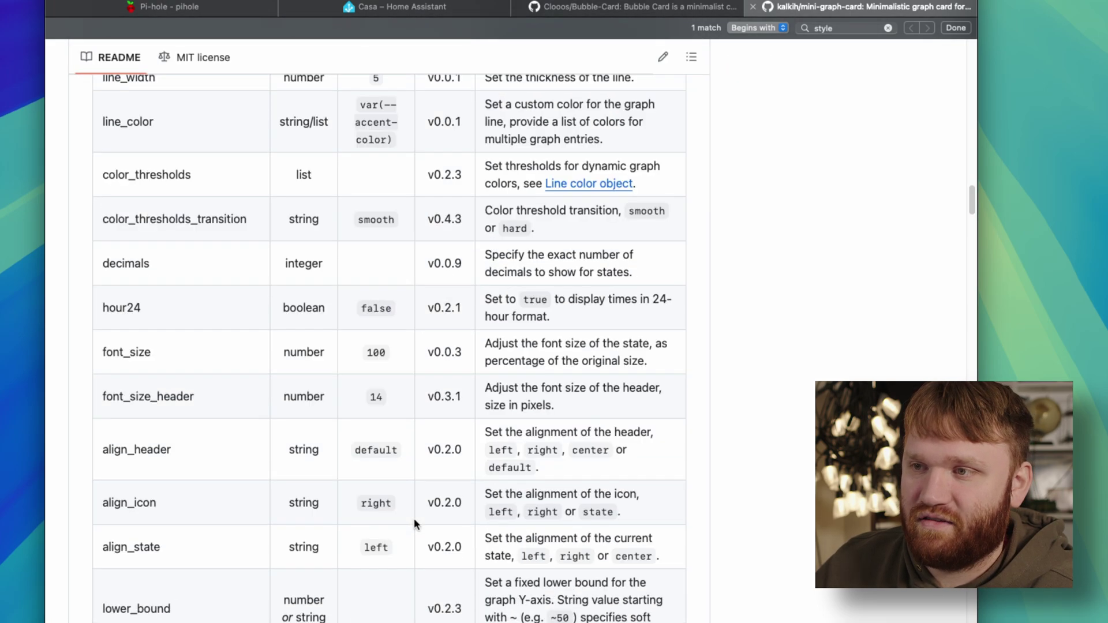
scroll(414, 524, down, 20)
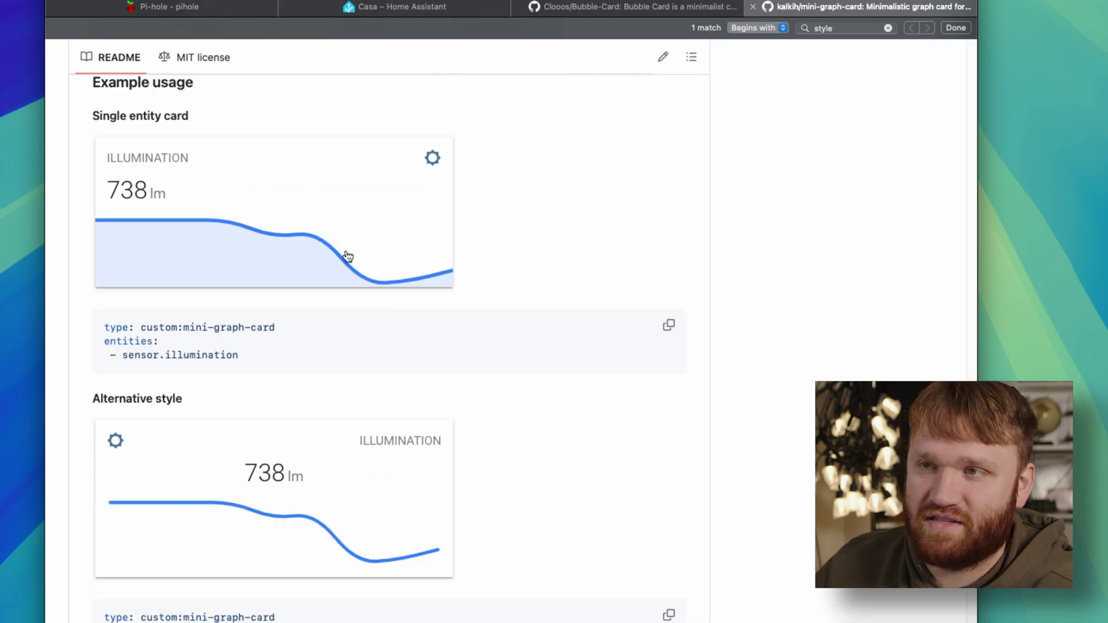
scroll(346, 272, down, 10)
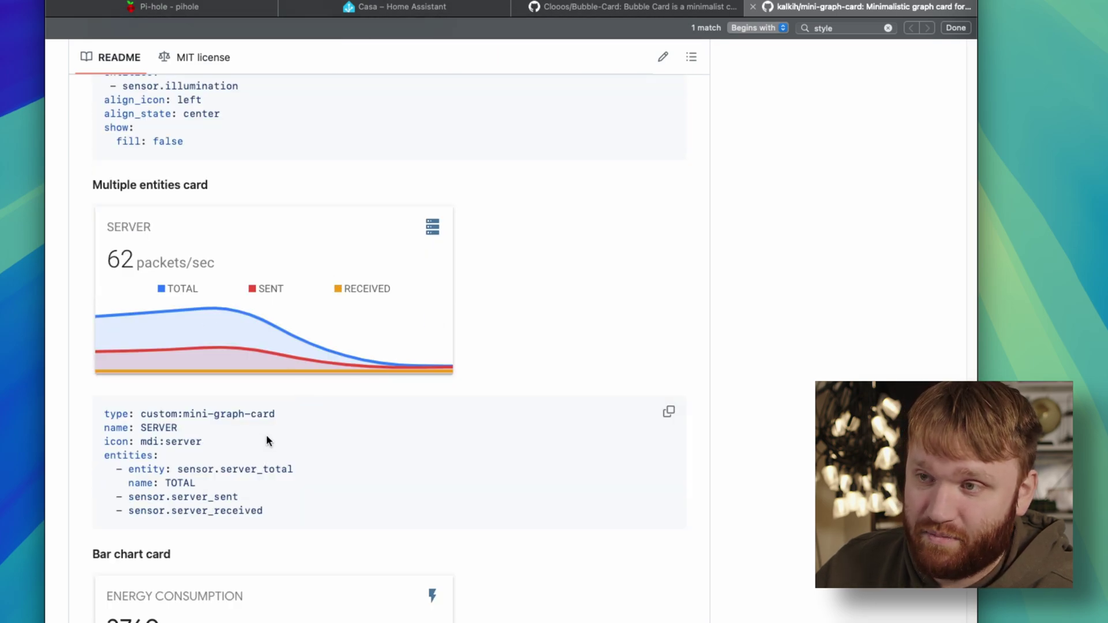
scroll(338, 476, down, 9)
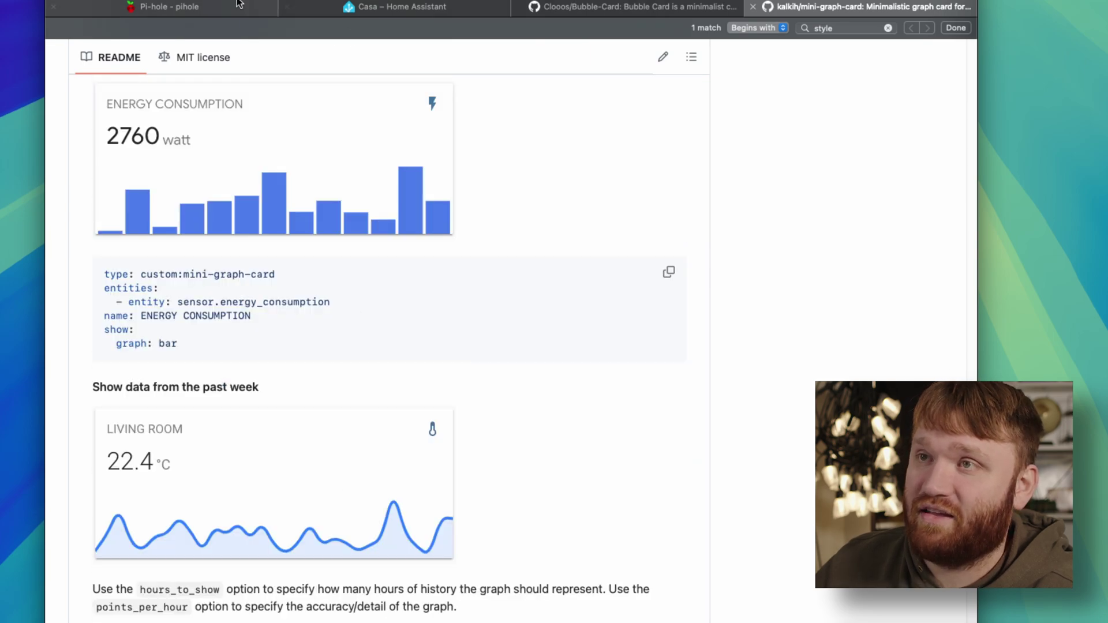
key(super+2)
Open the three-graph stack and highlight the Queries card's entity, points per hour, line width and hours settings
click(446, 343)
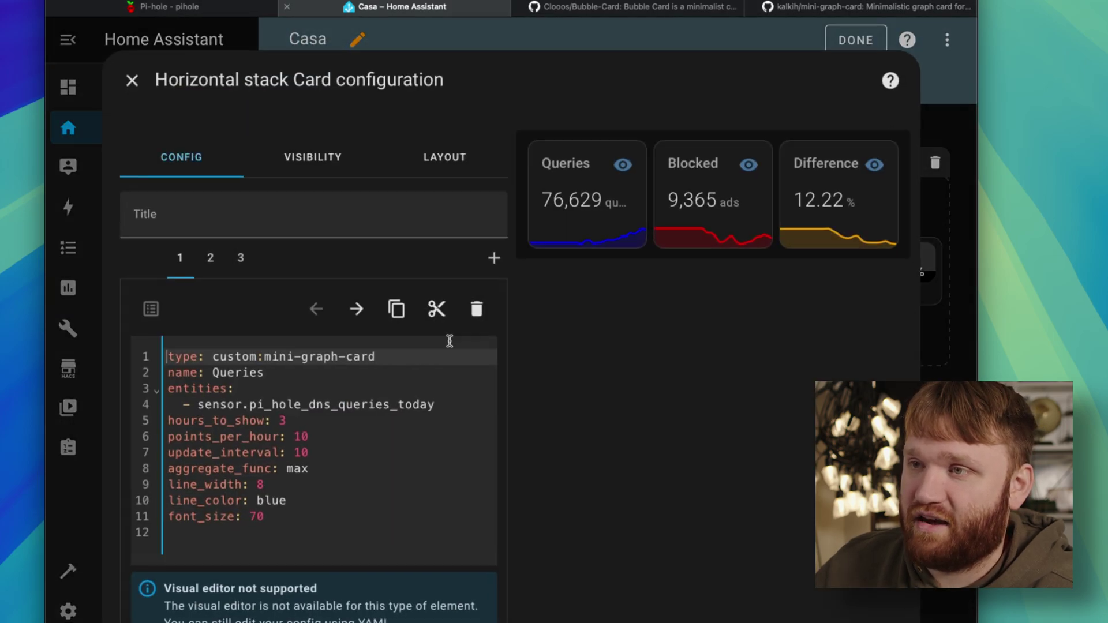
drag(169, 355, 383, 357)
drag(231, 376, 258, 375)
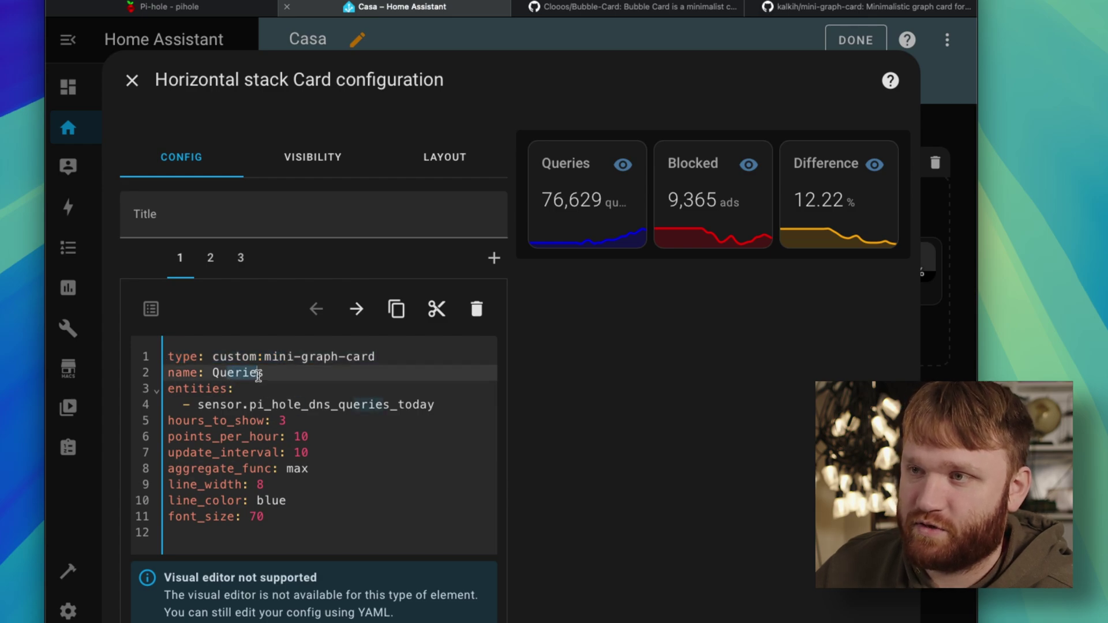
drag(209, 402, 437, 405)
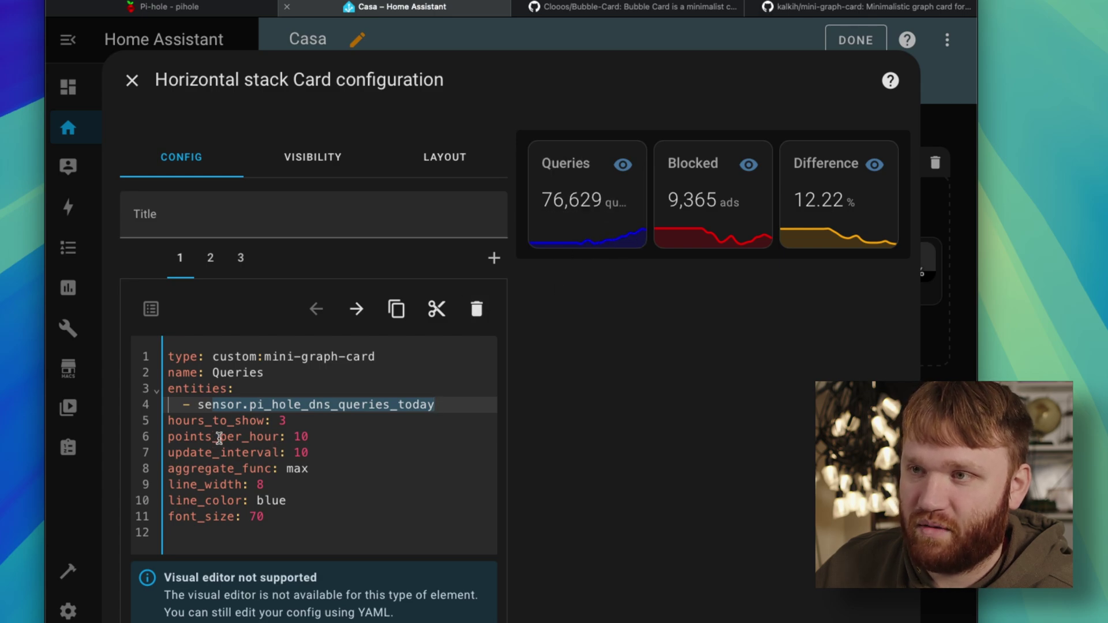
drag(219, 438, 310, 436)
drag(234, 437, 318, 446)
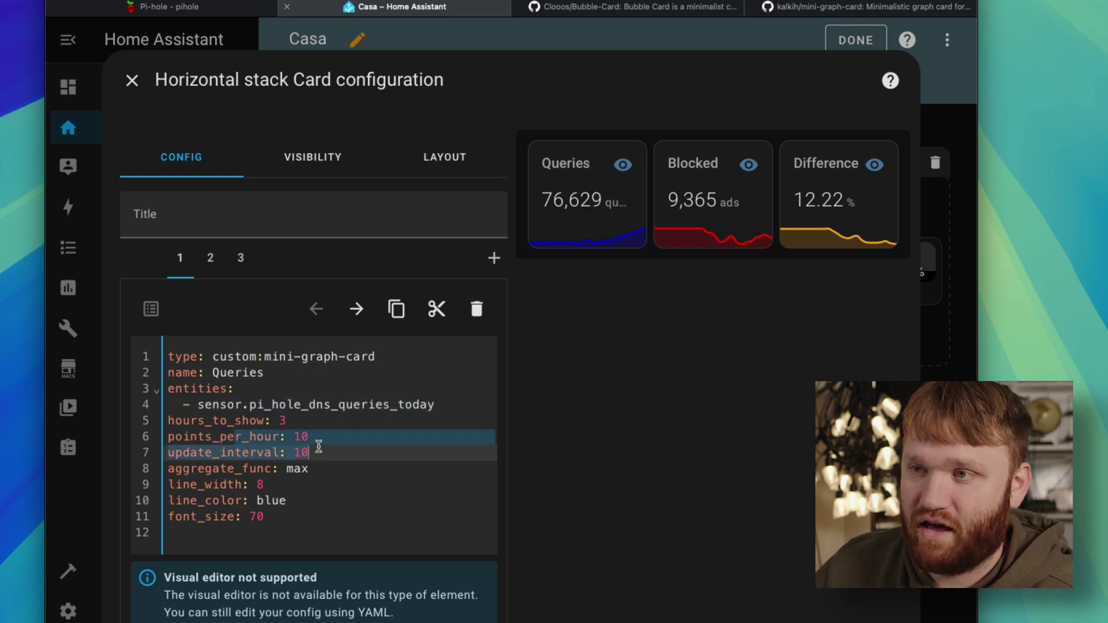
drag(293, 522, 157, 490)
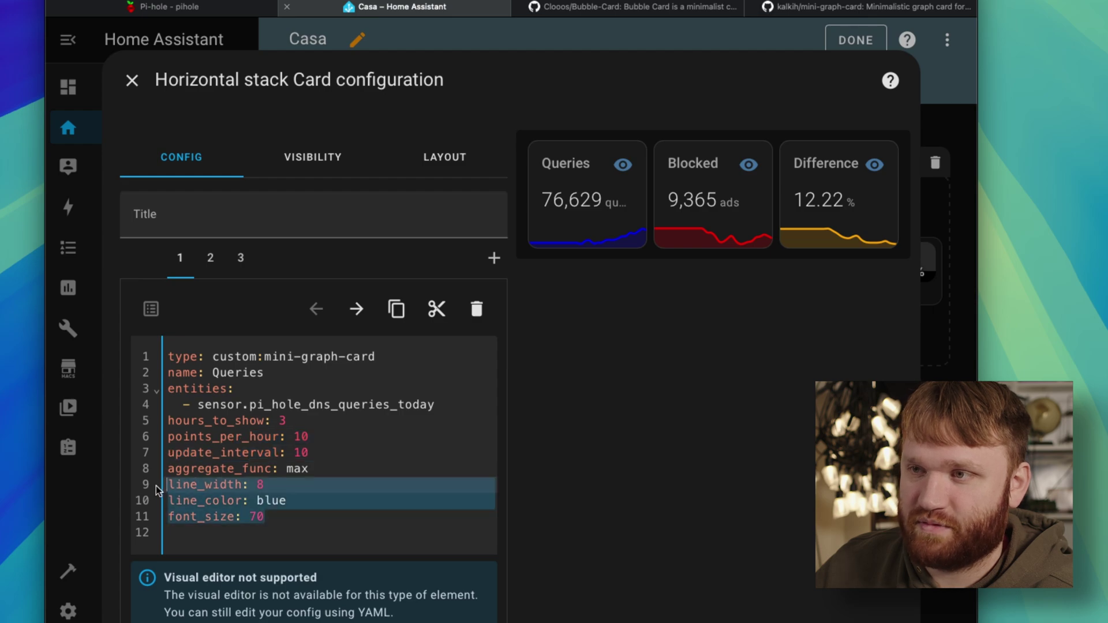
click(313, 411)
drag(287, 420, 177, 420)
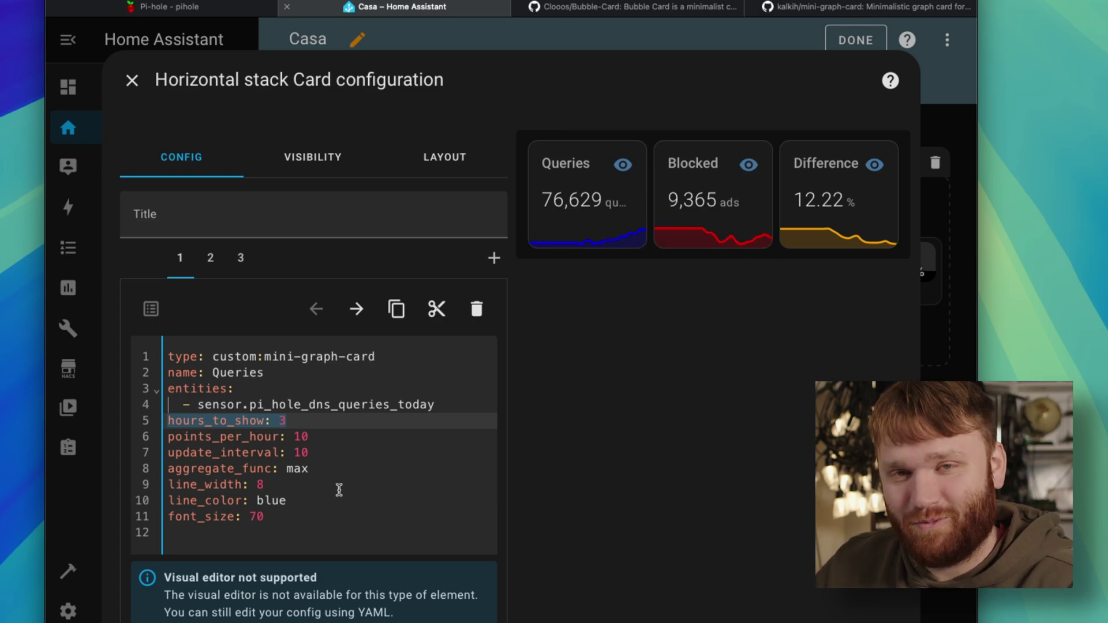
Review the Blocked and Difference graph configurations and select the Difference card's YAML
click(217, 264)
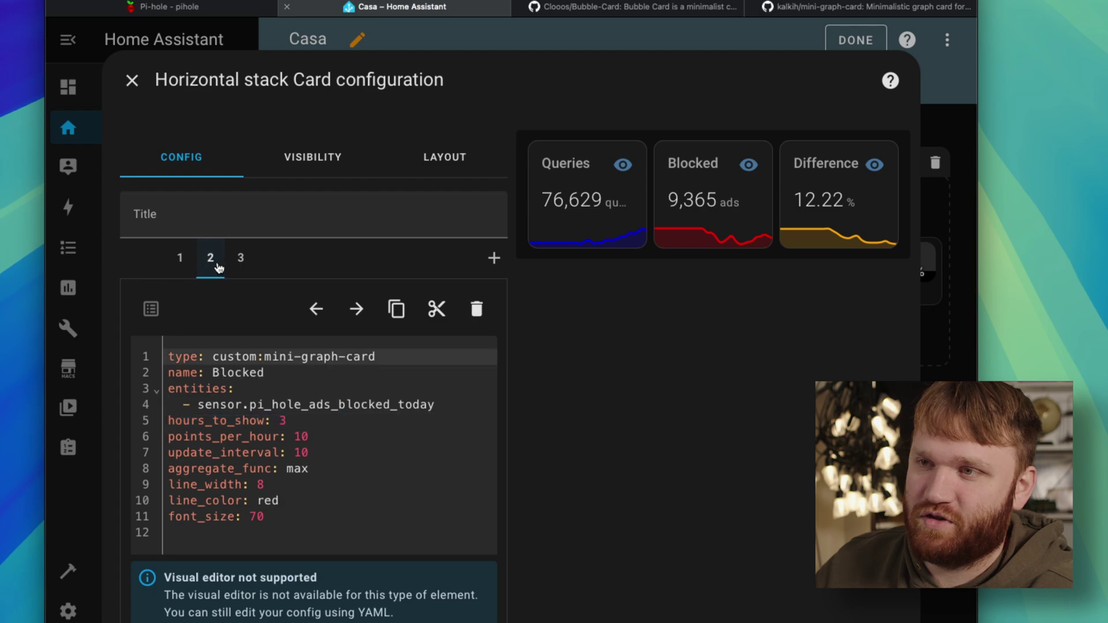
click(245, 266)
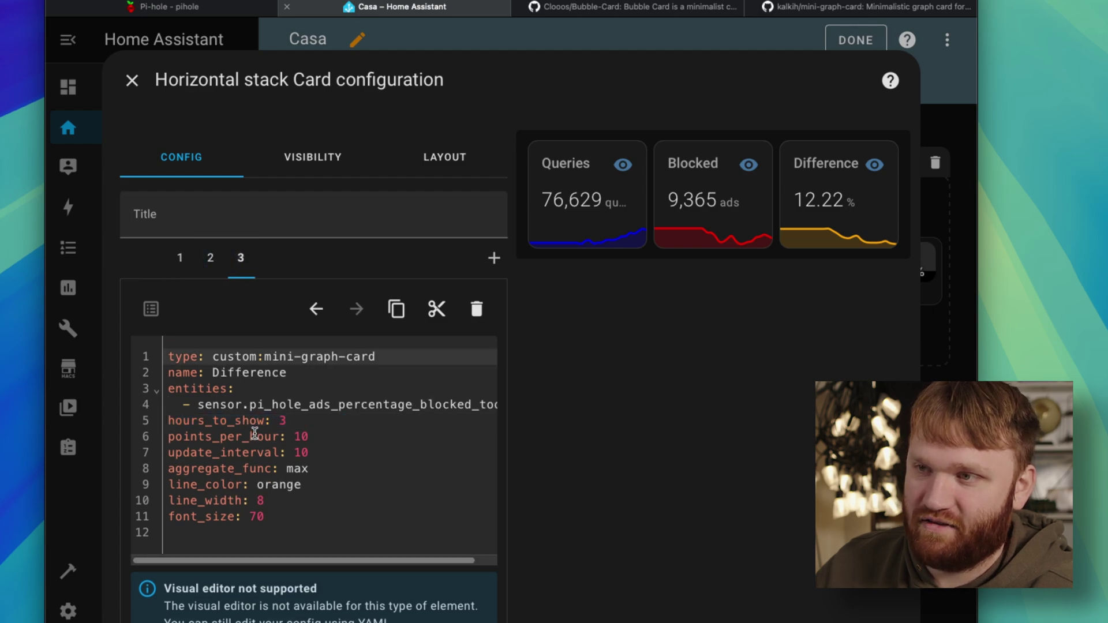
key(super+a)
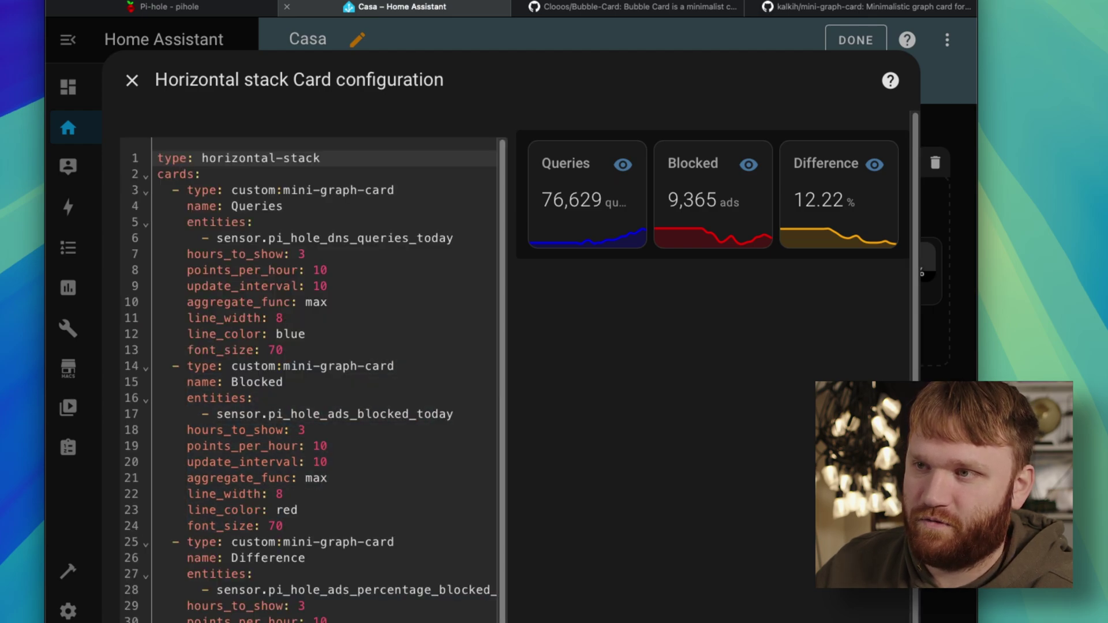
scroll(335, 459, down, 1)
scroll(334, 460, up, 1)
scroll(334, 460, up, 1)
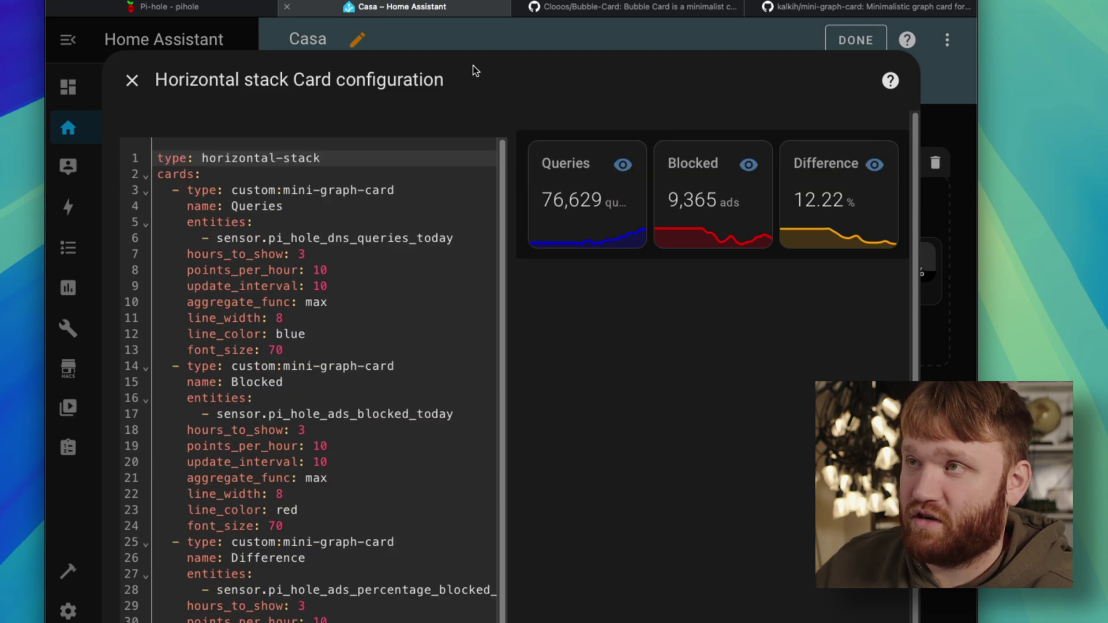
Open the homelab repo's homeassistant README and highlight the Bubble Card sub-button entries
click(588, 10)
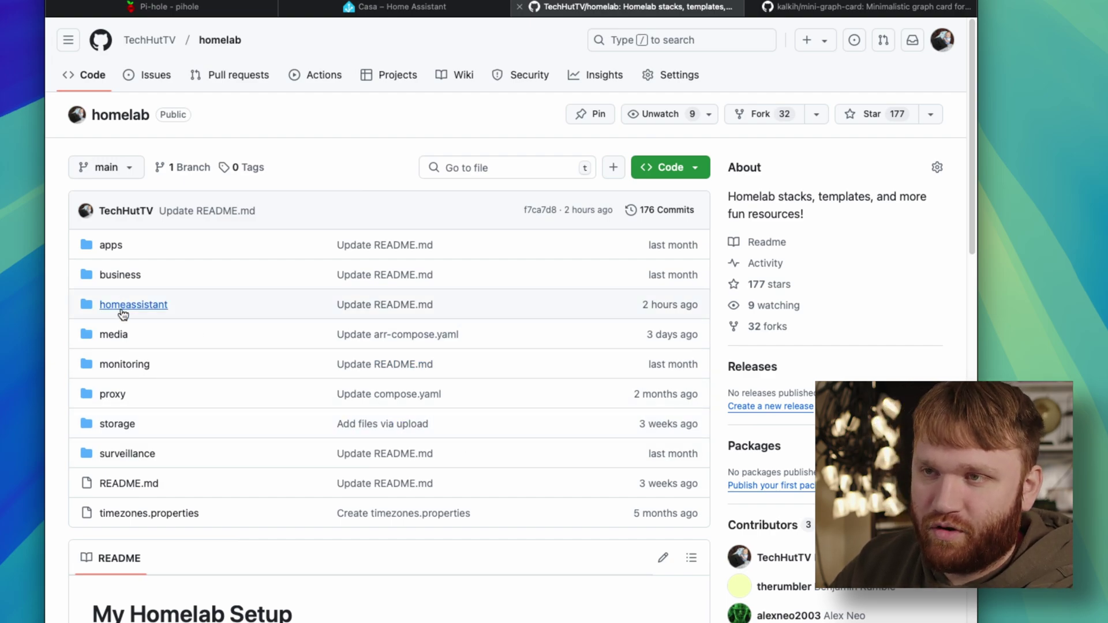
click(144, 310)
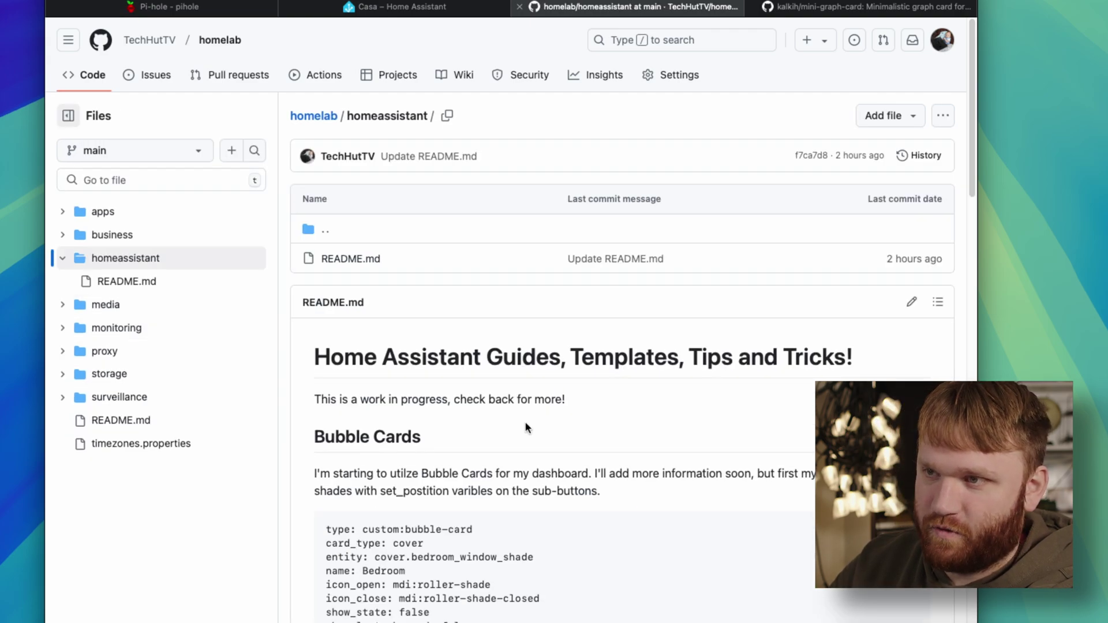
scroll(538, 417, down, 5)
scroll(538, 417, down, 10)
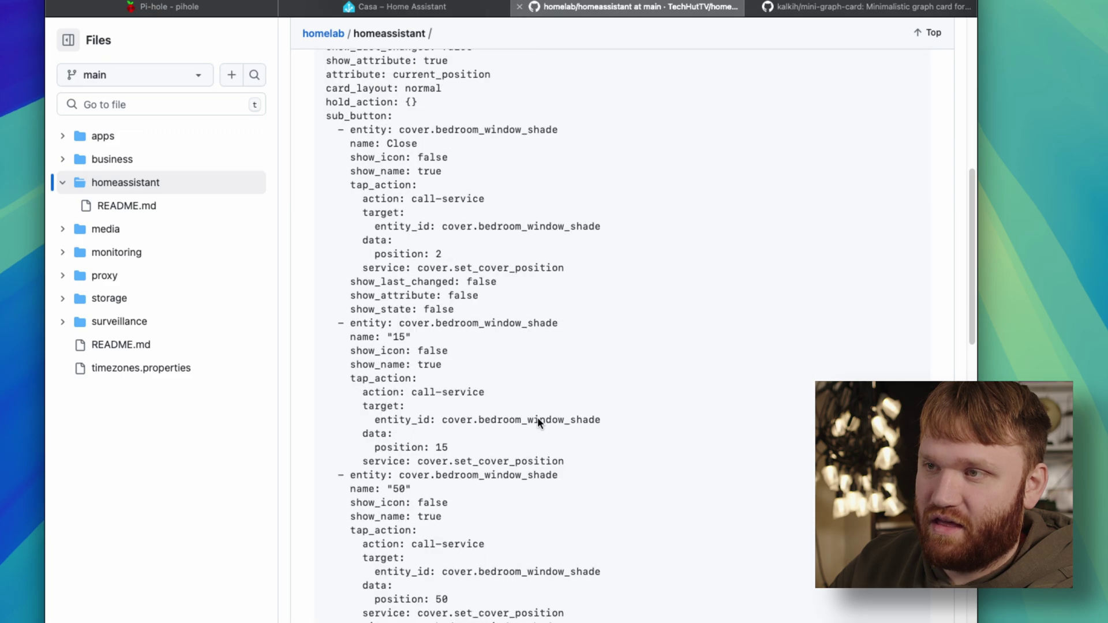
drag(449, 552, 497, 307)
Scroll the README to highlight the LocalTuya in Home Assistant heading
scroll(497, 304, up, 10)
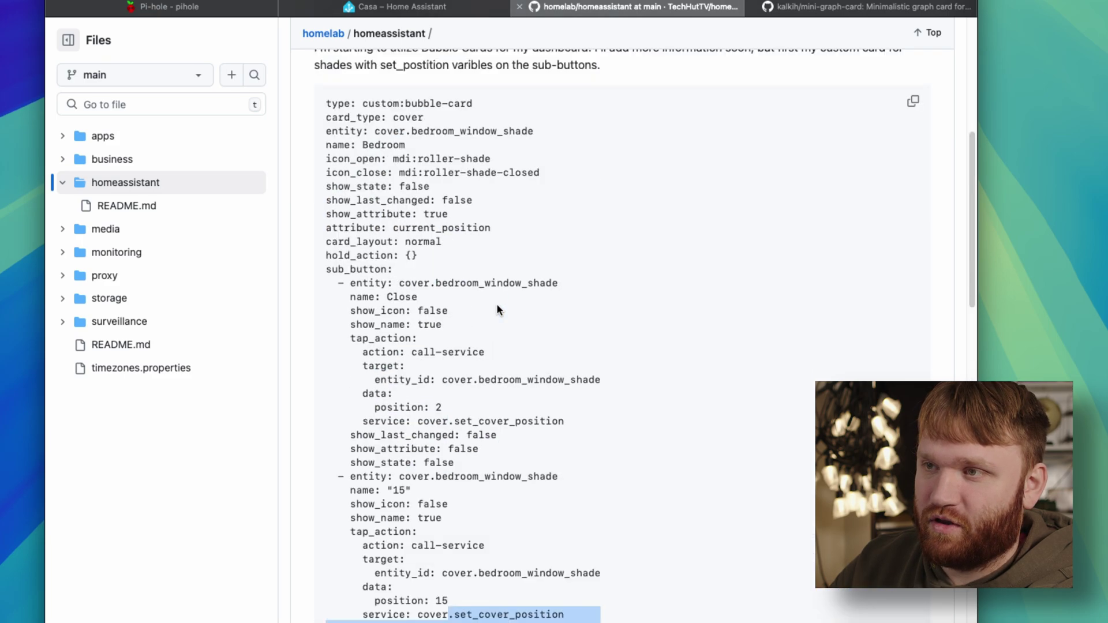
scroll(502, 294, down, 5)
scroll(505, 285, down, 15)
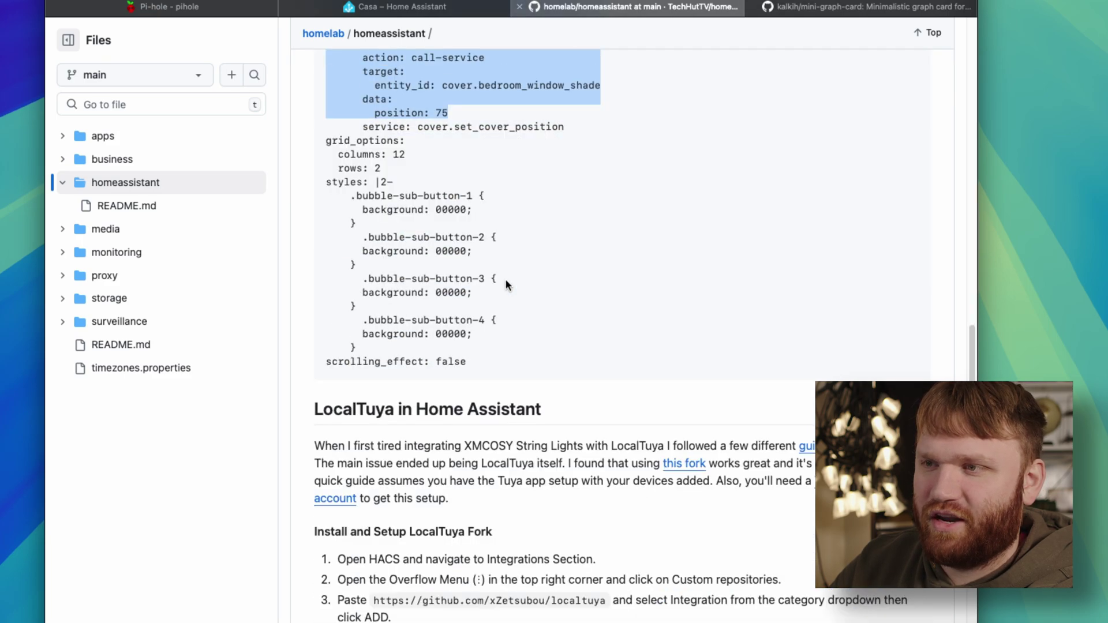
drag(335, 188, 515, 238)
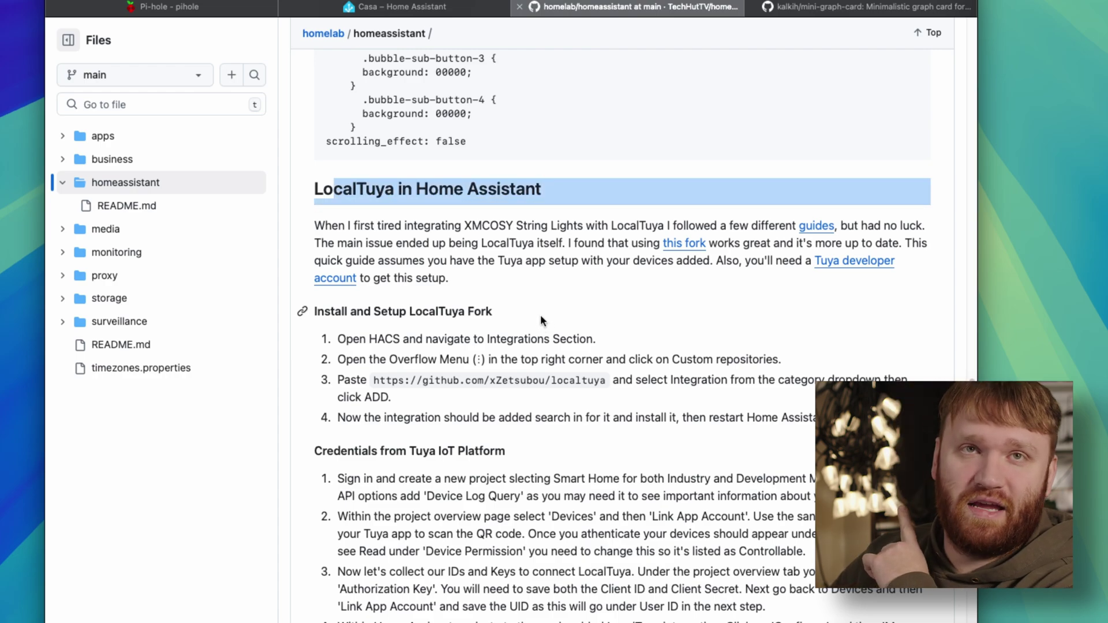
click(469, 466)
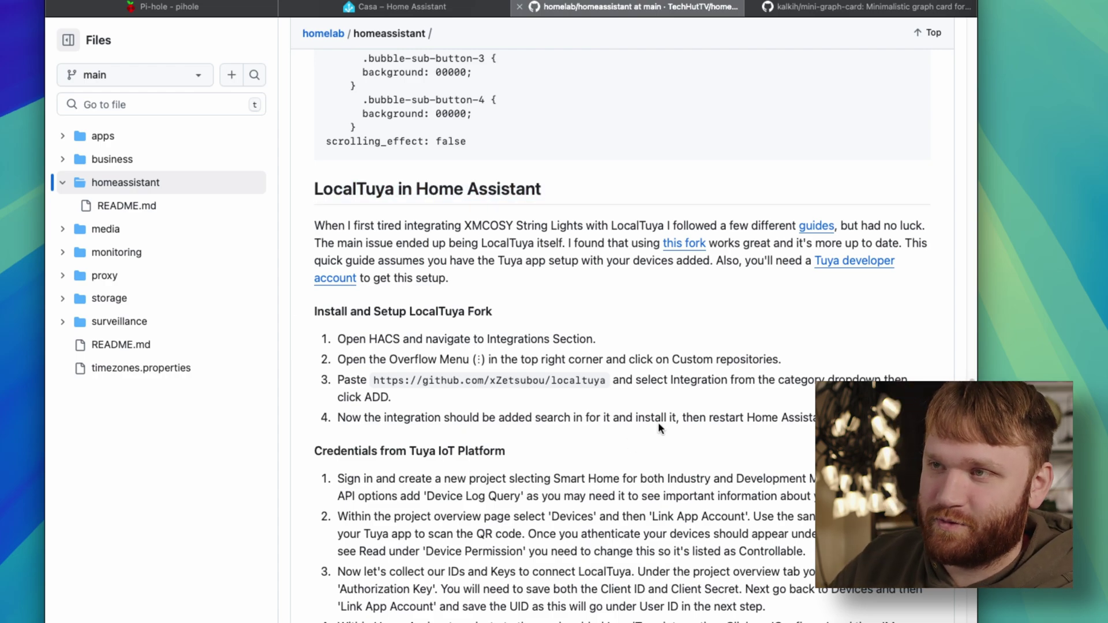
scroll(658, 427, down, 15)
scroll(659, 424, up, 20)
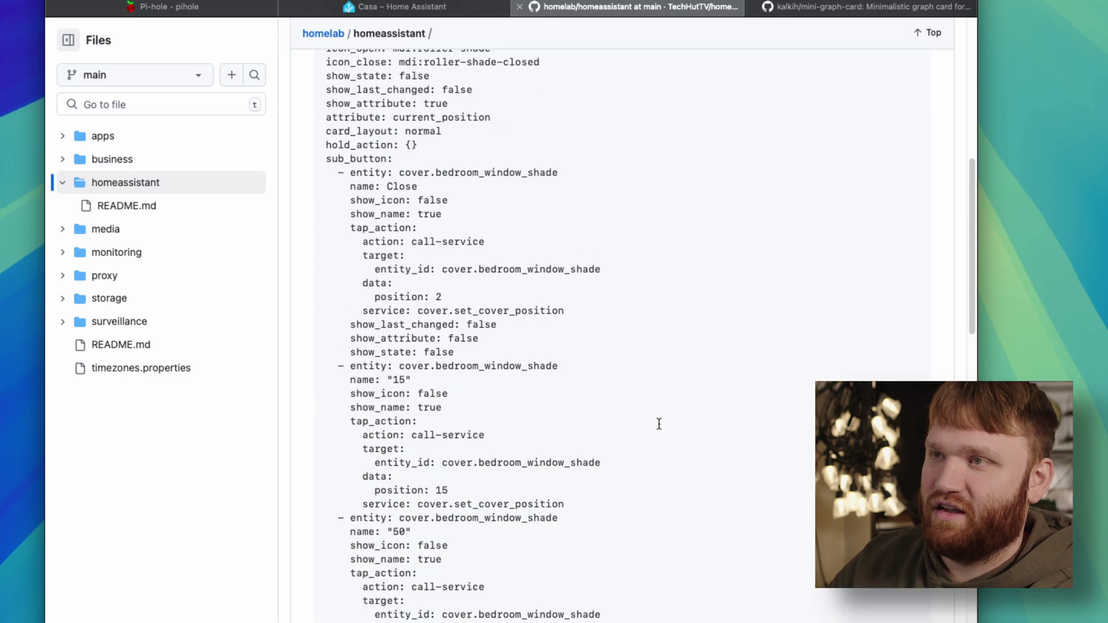